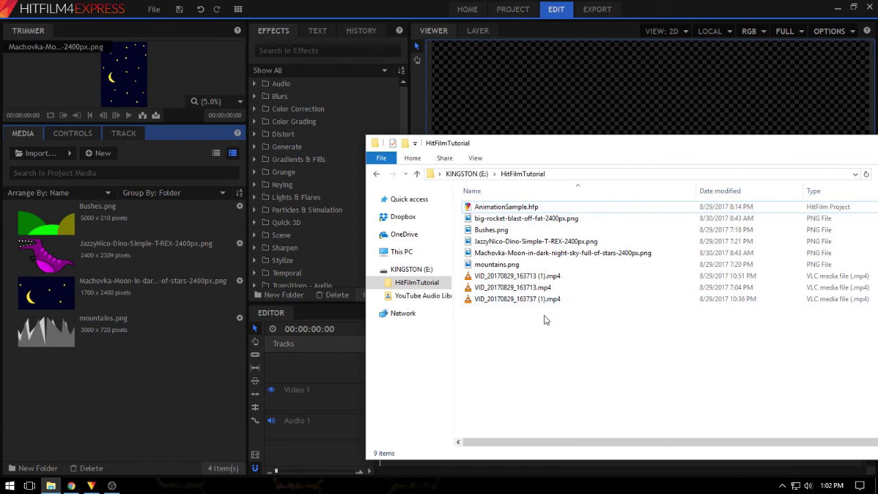
# Select AnimationSample.hfp in the HitFilmTutorial folder and switch back to the HitFilm editor.
pyautogui.click(501, 207)
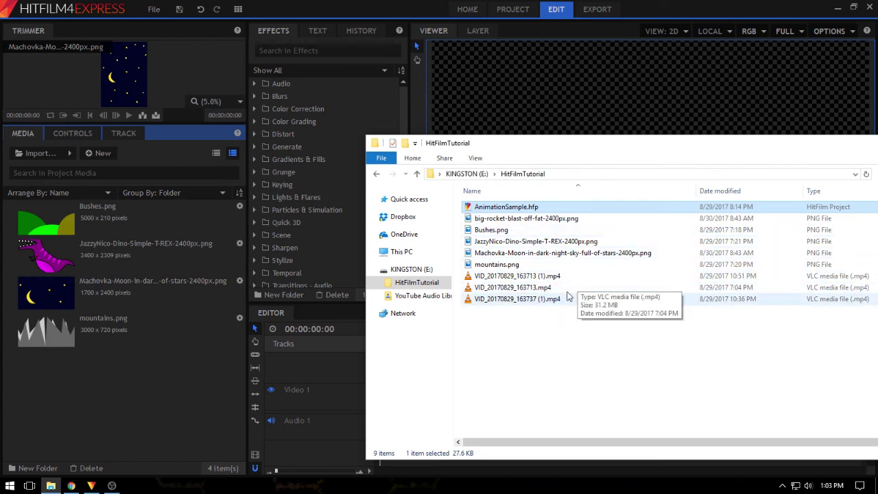
pyautogui.click(171, 380)
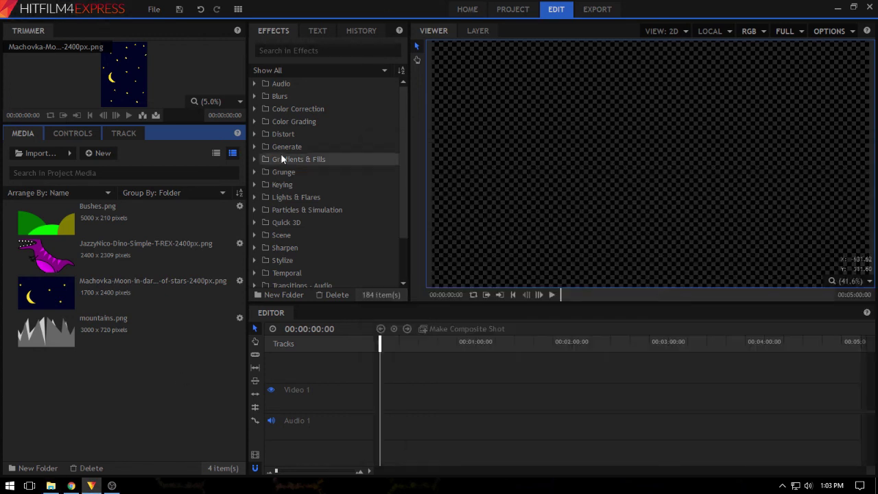
pyautogui.click(238, 9)
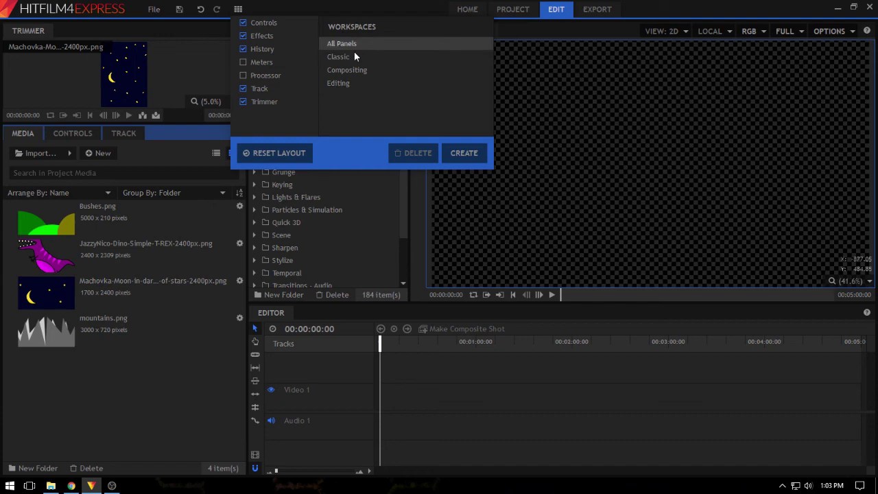
pyautogui.click(214, 376)
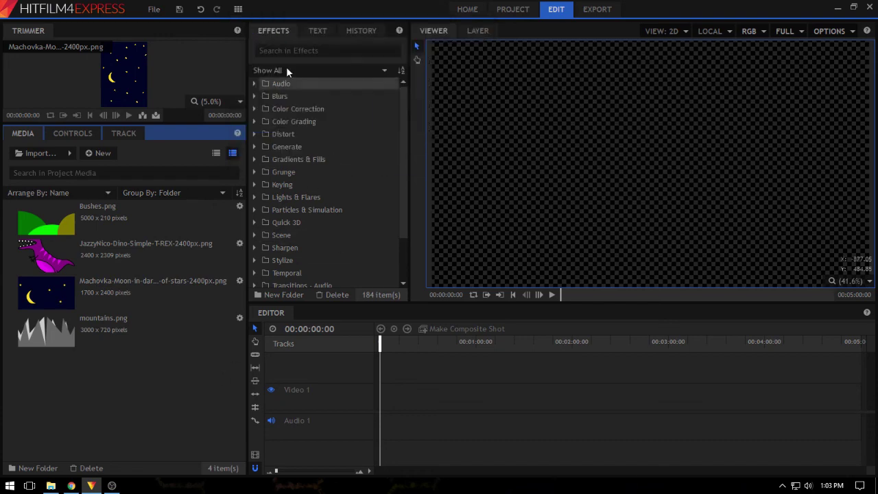
pyautogui.click(38, 154)
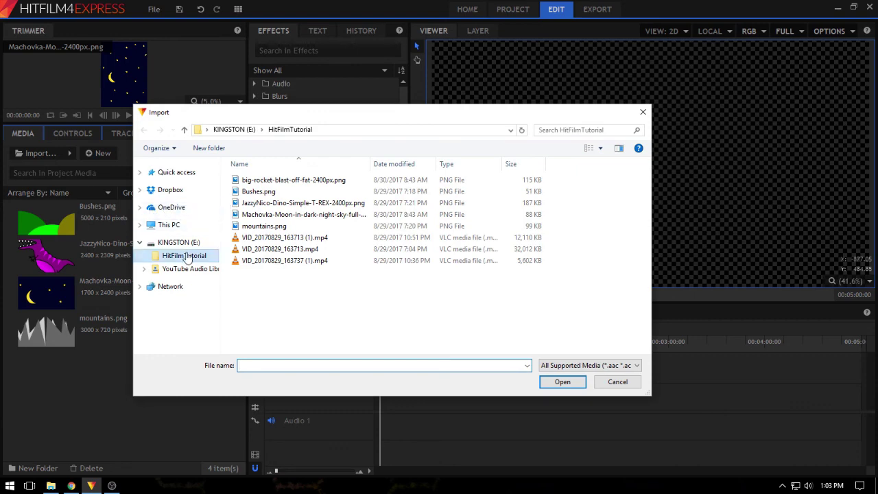
pyautogui.click(617, 381)
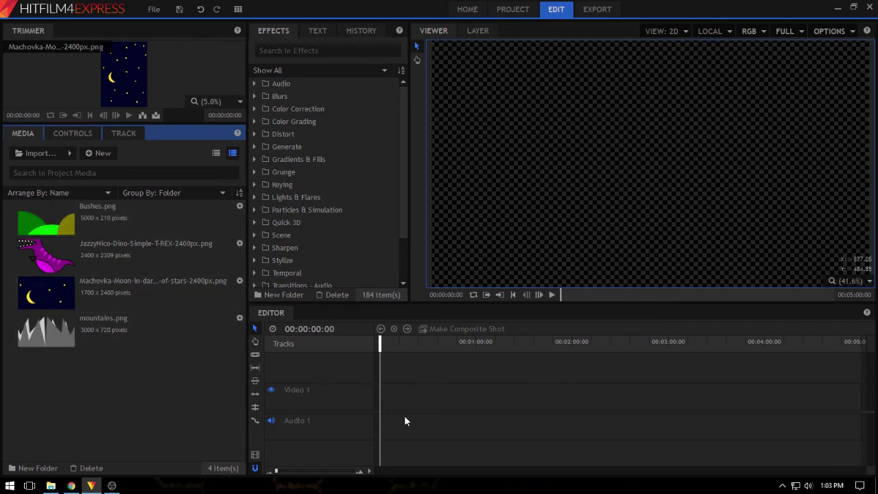
# Test-place and remove Bushes.png, then create a 1920×1080, 30 fps Composite Shot 1.
pyautogui.moveTo(43, 222); pyautogui.dragTo(385, 377)
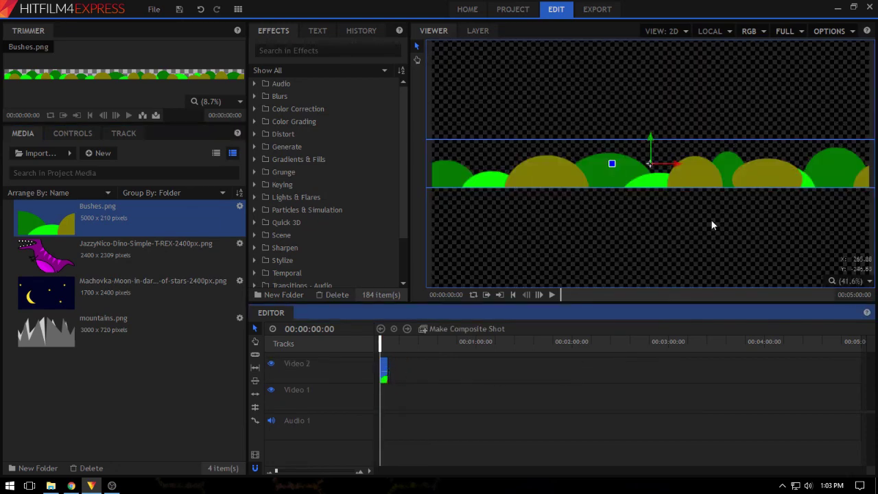
pyautogui.press('Delete')
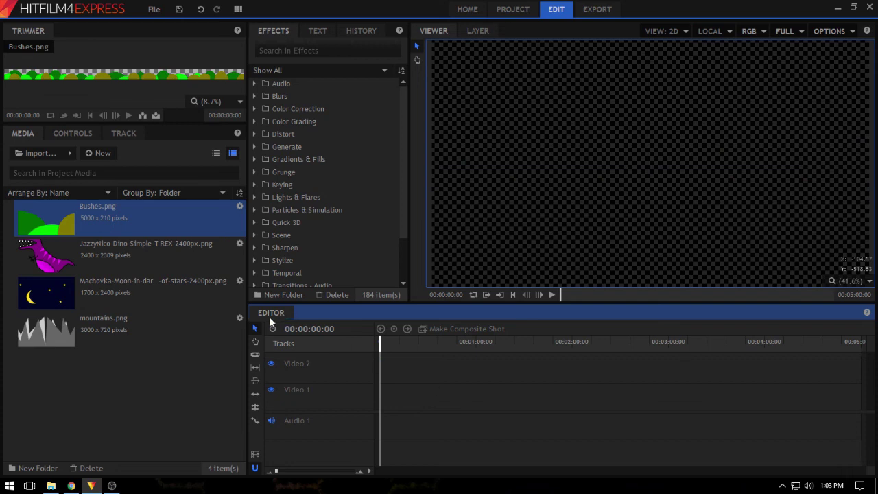
pyautogui.click(96, 152)
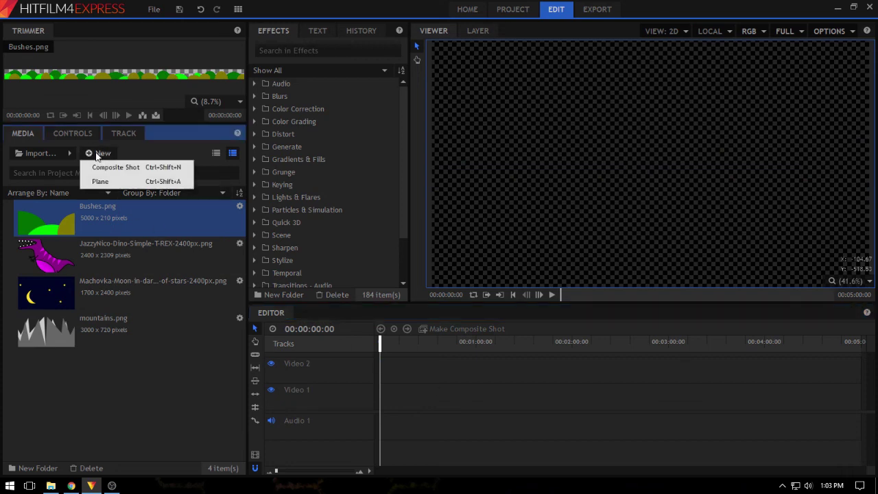
pyautogui.click(114, 169)
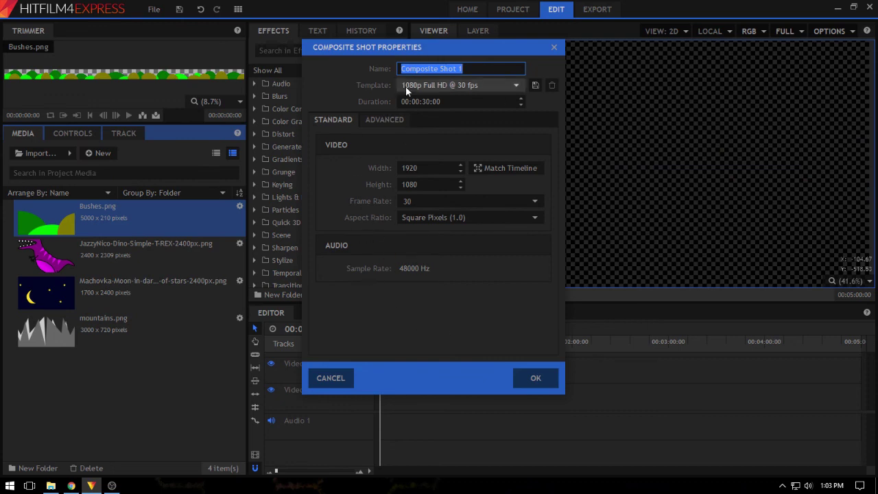
pyautogui.click(536, 378)
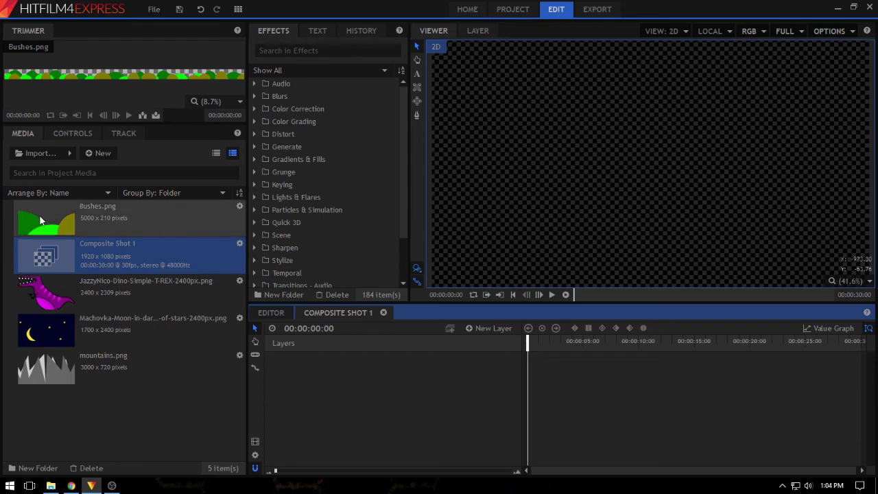
# Add Bushes.png, the T-Rex image, mountains.png and the moon image as composite shot layers.
pyautogui.moveTo(42, 218); pyautogui.dragTo(535, 369)
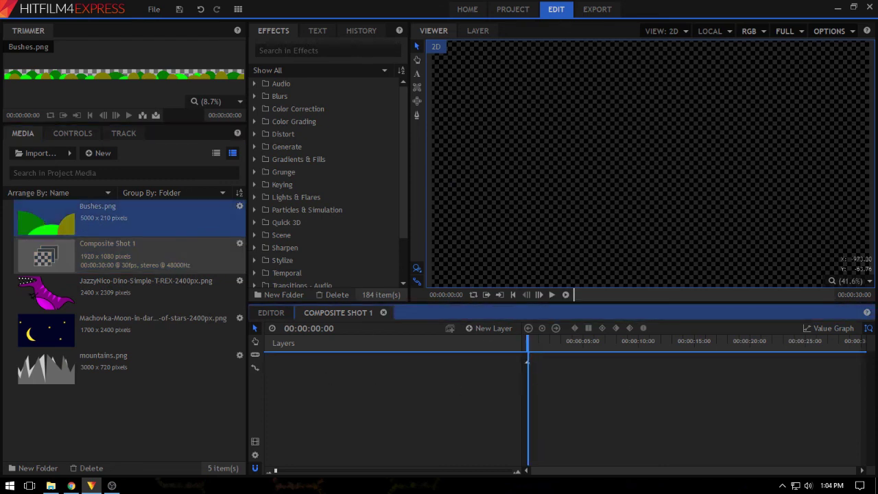
pyautogui.click(45, 300)
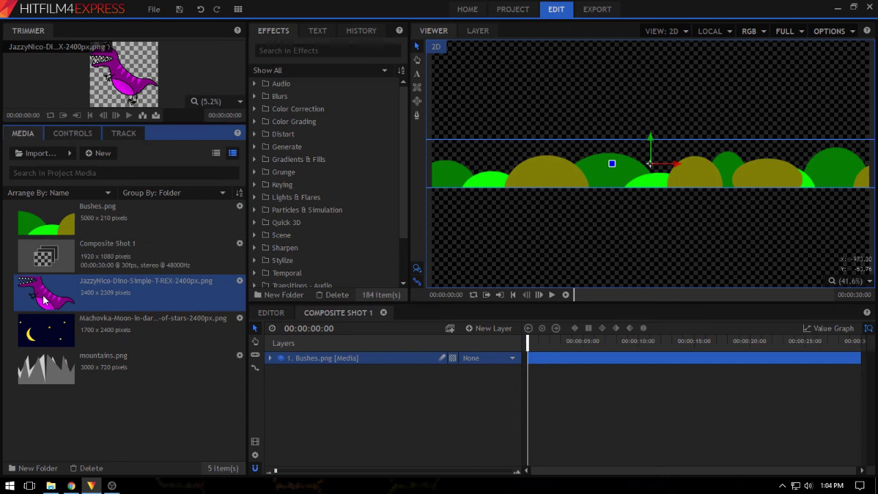
pyautogui.moveTo(45, 300); pyautogui.dragTo(530, 376)
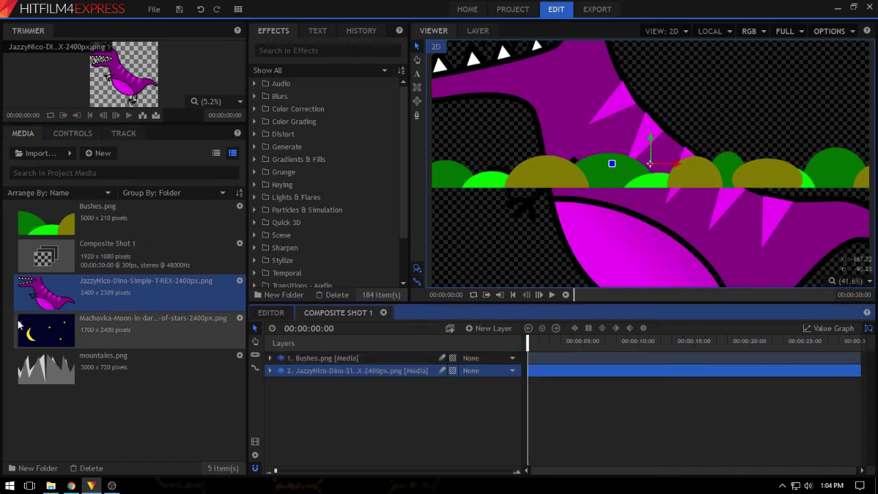
pyautogui.moveTo(48, 377); pyautogui.dragTo(528, 420)
pyautogui.press('Up')
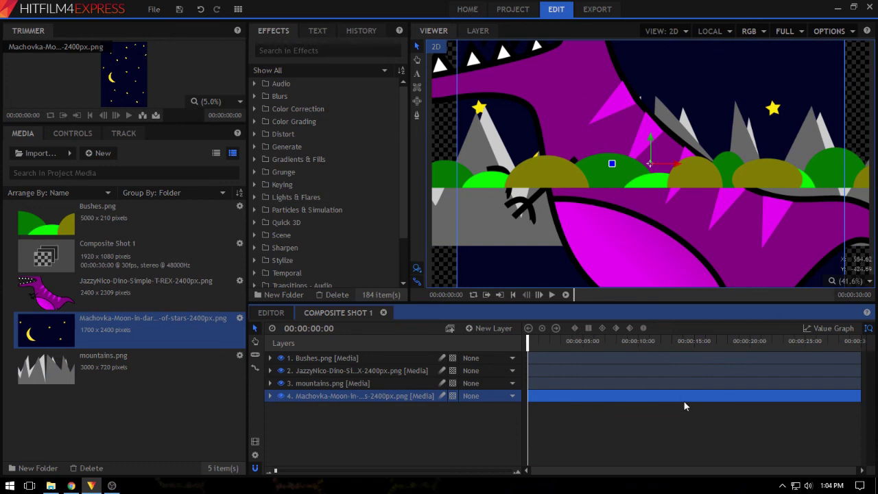
# Inspect the moon layer's transform properties, then collapse them and select the moon layer.
pyautogui.click(485, 269)
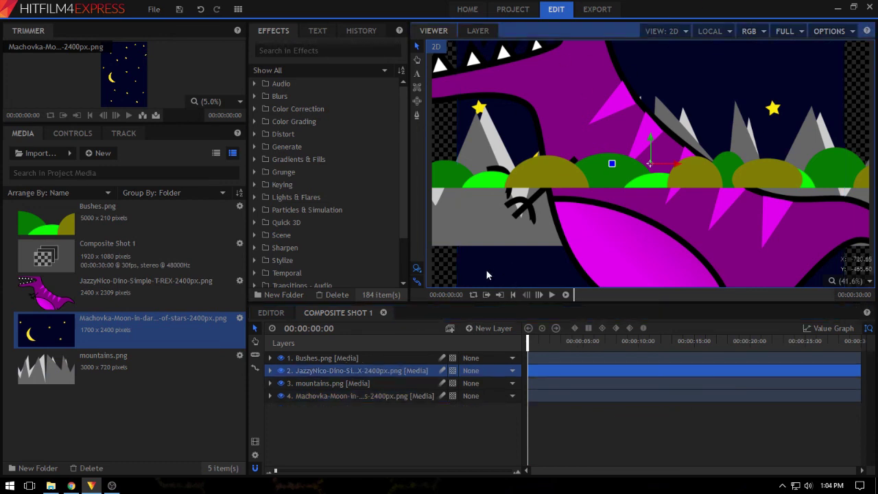
pyautogui.click(269, 395)
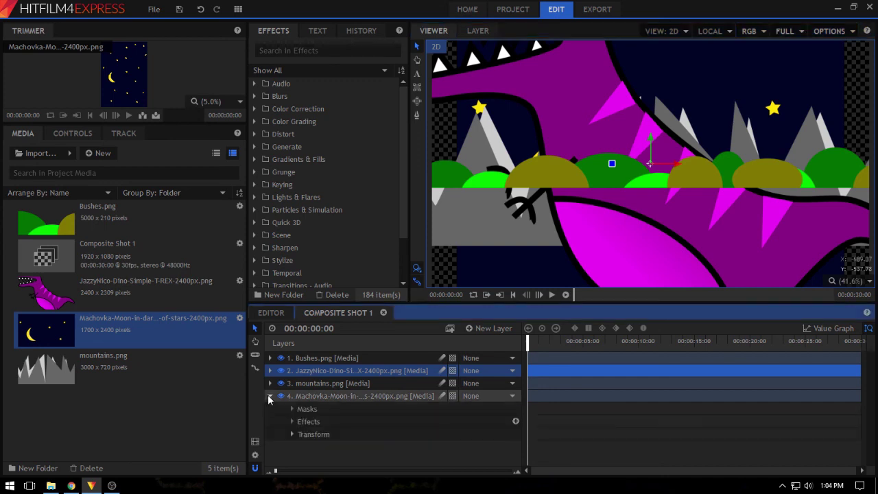
pyautogui.click(292, 435)
pyautogui.scroll(-2, 356, 427)
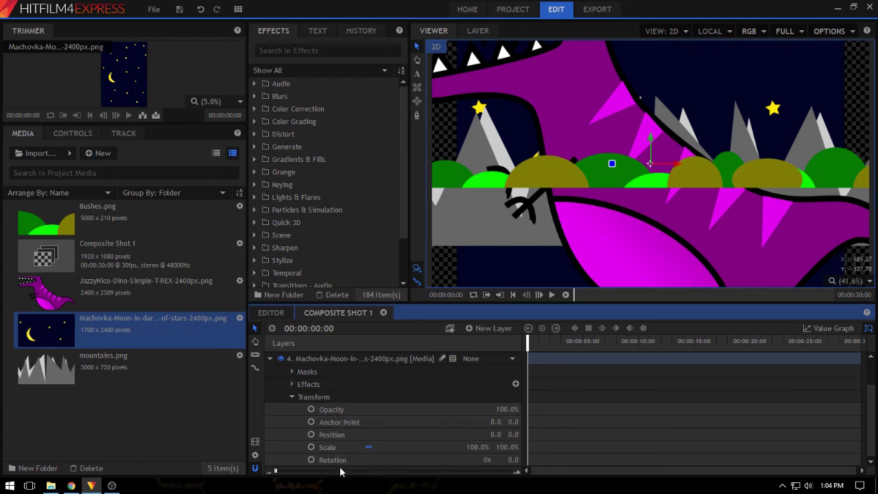
pyautogui.click(270, 359)
pyautogui.click(481, 275)
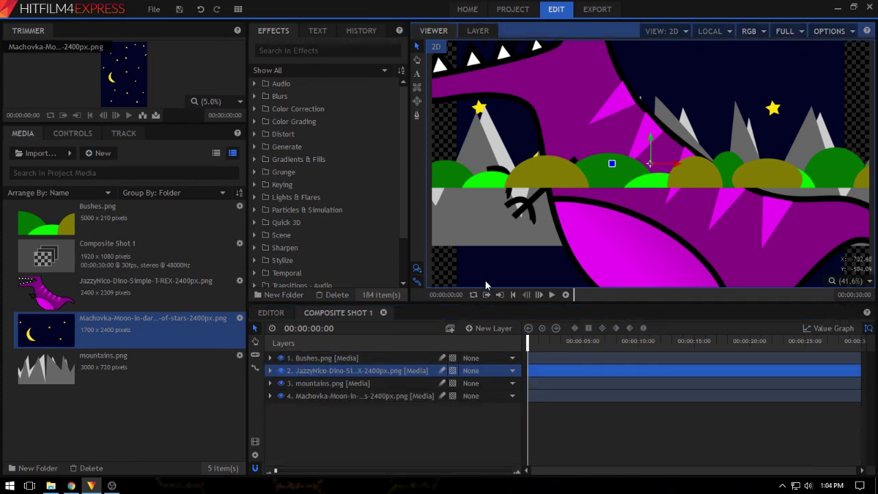
pyautogui.click(548, 398)
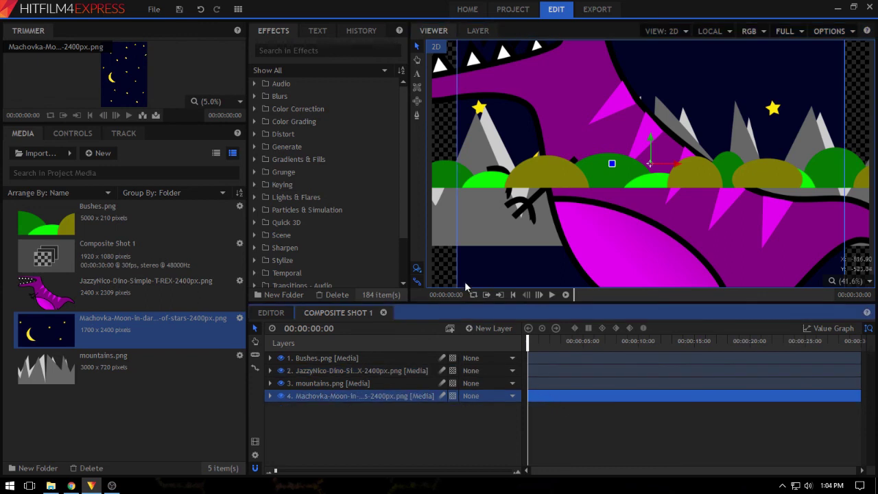
# Move the T-Rex and moon up-right, raise the mountains, and scale the moon to fill the frame.
pyautogui.moveTo(465, 282); pyautogui.dragTo(654, 105)
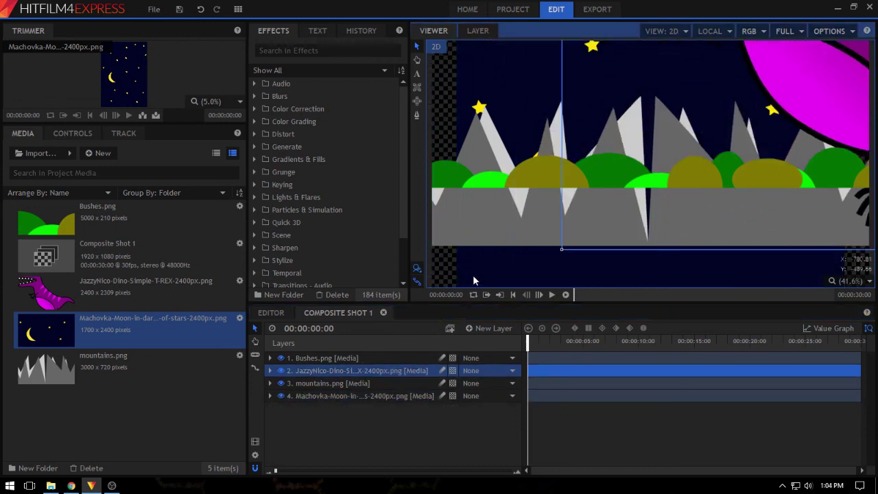
pyautogui.moveTo(473, 280); pyautogui.dragTo(549, 92)
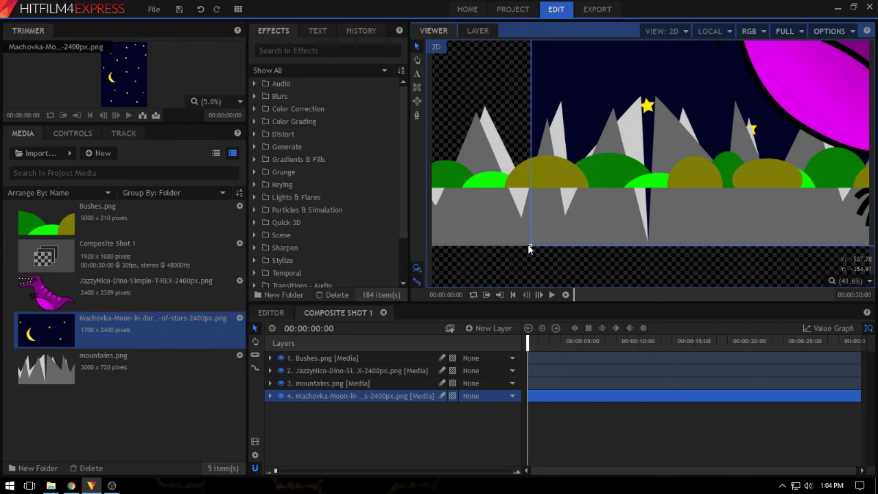
pyautogui.moveTo(583, 261); pyautogui.dragTo(593, 235)
pyautogui.click(593, 235)
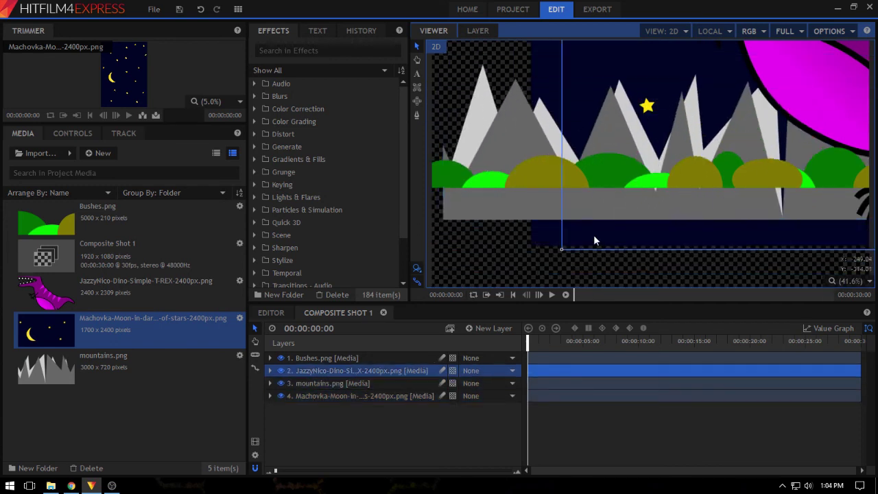
pyautogui.click(544, 244)
pyautogui.moveTo(532, 246); pyautogui.dragTo(324, 448)
pyautogui.moveTo(612, 262); pyautogui.dragTo(589, 350)
# Move the mountains layer lower in the frame.
pyautogui.click(646, 219)
pyautogui.click(545, 221)
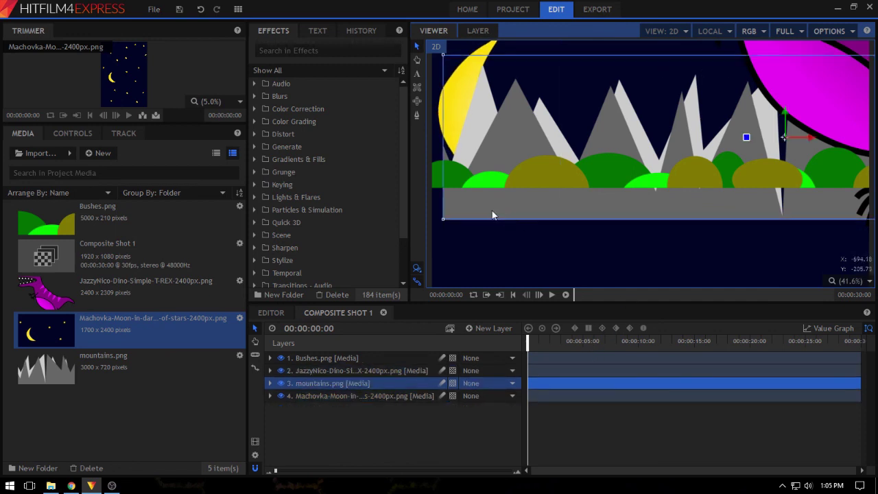
pyautogui.moveTo(545, 222); pyautogui.dragTo(480, 279)
# Shrink the T-Rex and place it over the bushes on the right side of the scene.
pyautogui.click(802, 68)
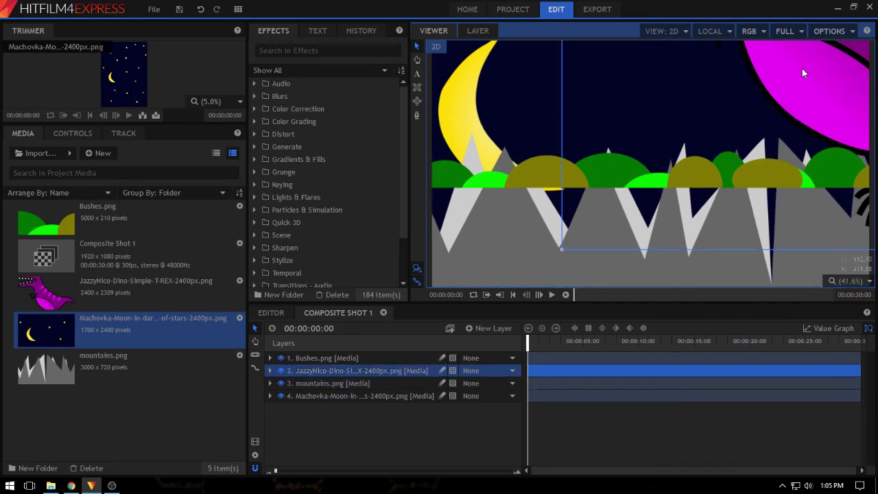
pyautogui.moveTo(803, 55); pyautogui.dragTo(777, 57)
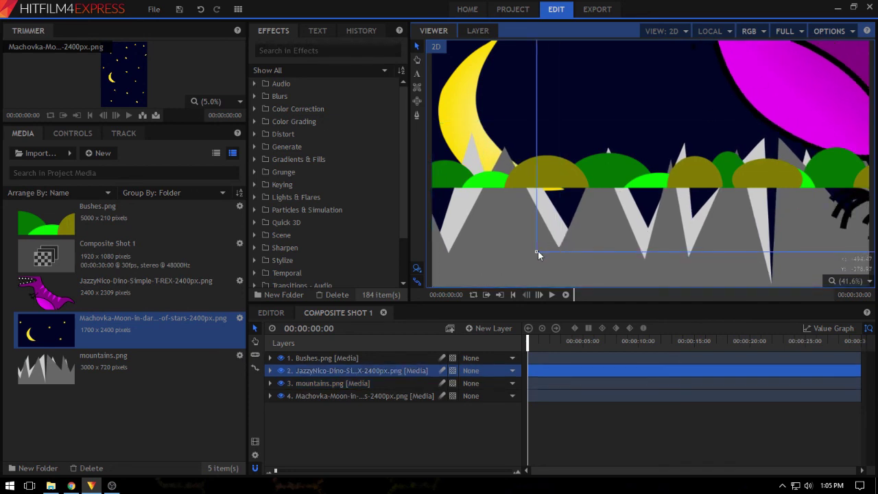
pyautogui.moveTo(536, 254); pyautogui.dragTo(733, 99)
pyautogui.moveTo(806, 63); pyautogui.dragTo(695, 207)
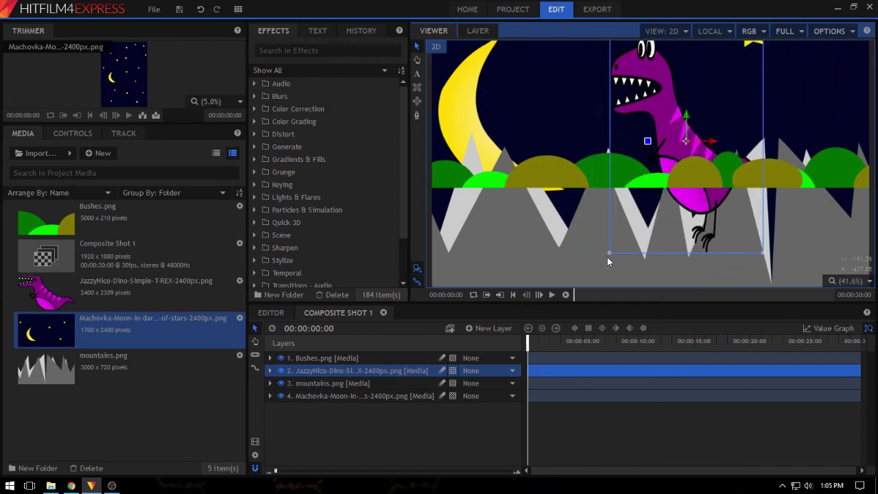
pyautogui.moveTo(607, 257); pyautogui.dragTo(604, 185)
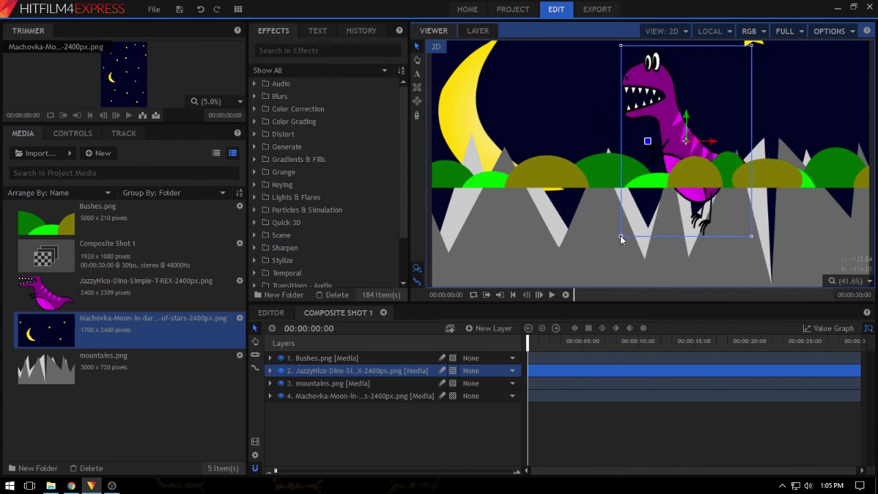
pyautogui.moveTo(620, 239)
pyautogui.mouseDown()
pyautogui.moveTo(648, 240)
pyautogui.moveTo(614, 255)
pyautogui.moveTo(516, 186)
pyautogui.moveTo(676, 236)
pyautogui.moveTo(556, 162)
pyautogui.moveTo(661, 241)
pyautogui.moveTo(624, 247)
pyautogui.moveTo(615, 225)
pyautogui.moveTo(606, 237)
pyautogui.moveTo(615, 229)
pyautogui.mouseUp()
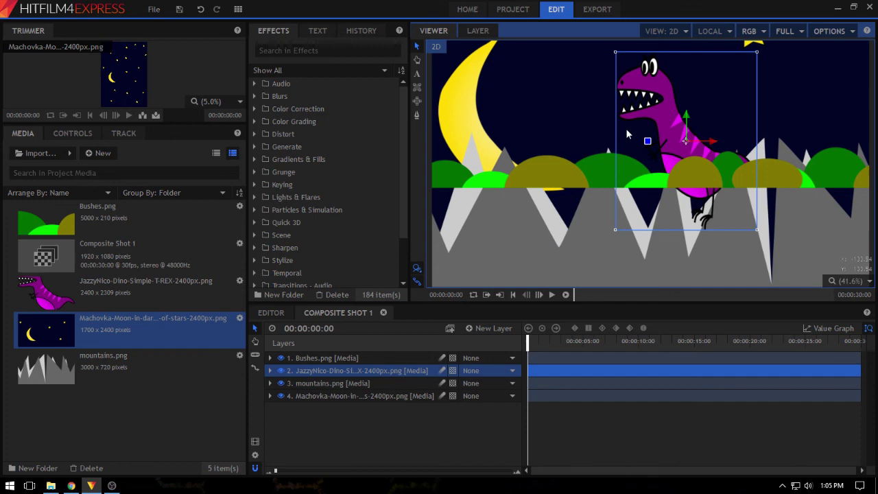
# Push the T-Rex to the right edge and slide the bushes down along the frame's bottom.
pyautogui.moveTo(654, 98); pyautogui.dragTo(767, 161)
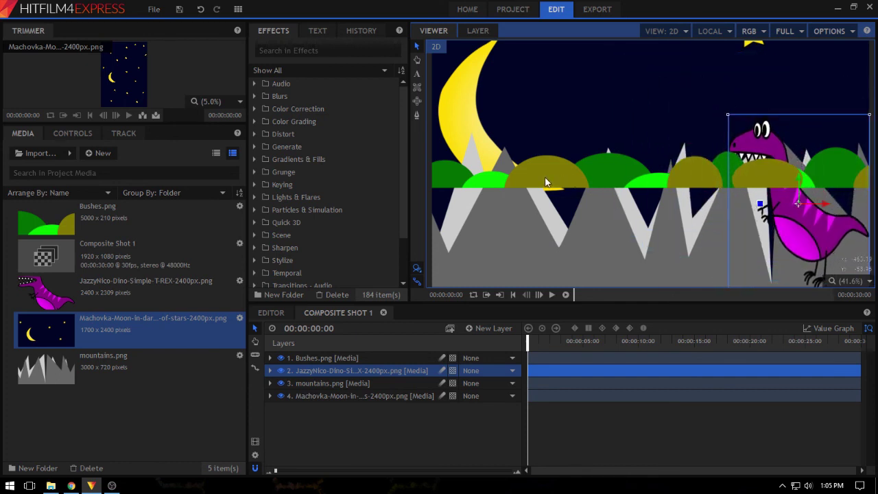
pyautogui.moveTo(545, 181); pyautogui.dragTo(634, 273)
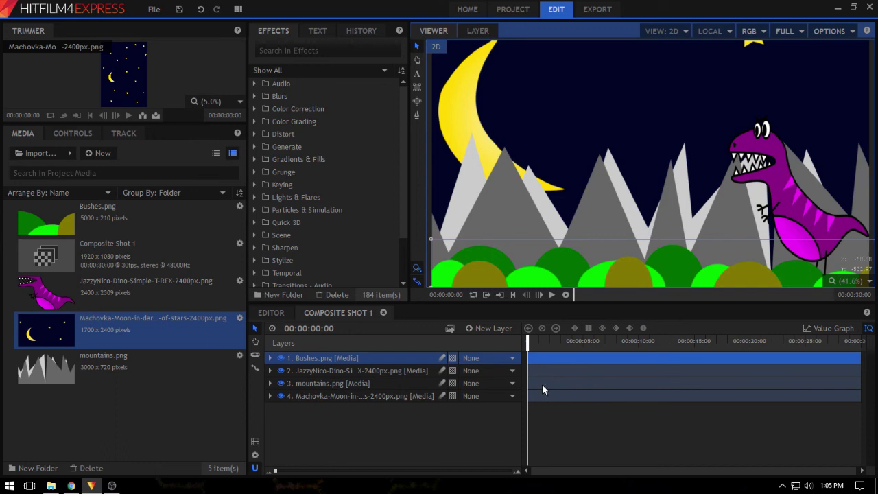
pyautogui.click(316, 361)
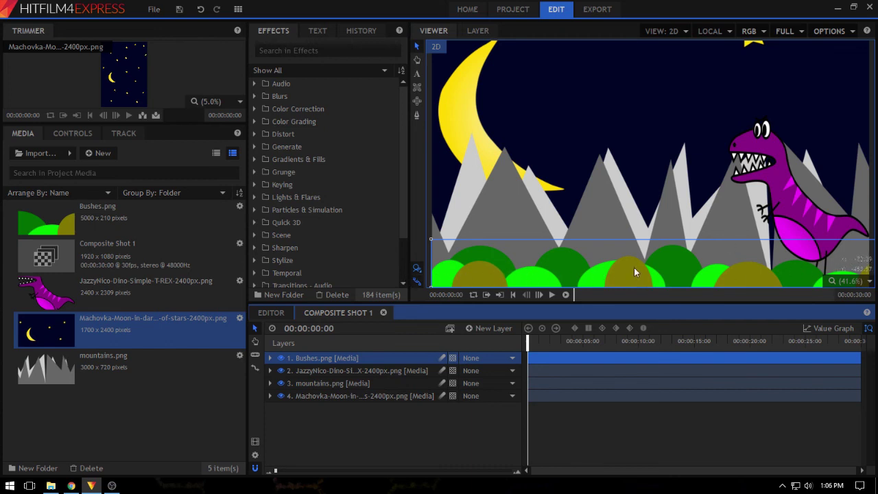
pyautogui.moveTo(766, 267); pyautogui.dragTo(436, 268)
pyautogui.moveTo(600, 268); pyautogui.dragTo(682, 271)
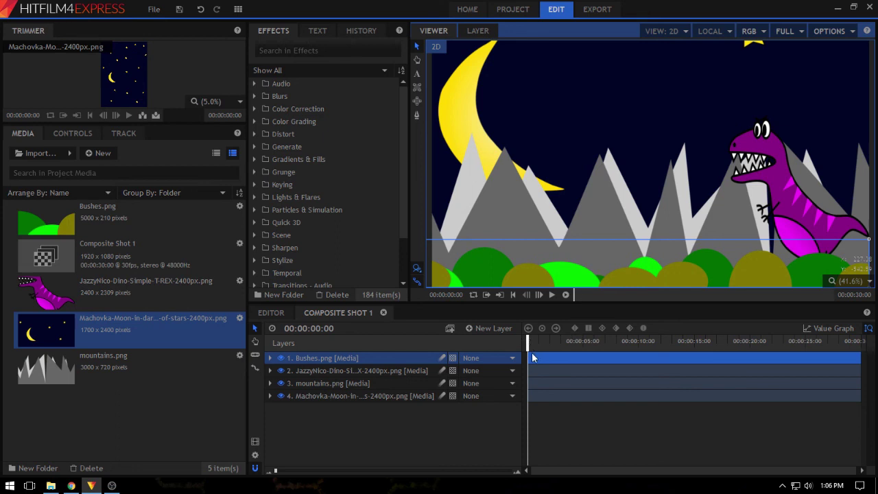
# Key the Bushes layer's starting Position at 0:00, x -1542.3.
pyautogui.click(270, 358)
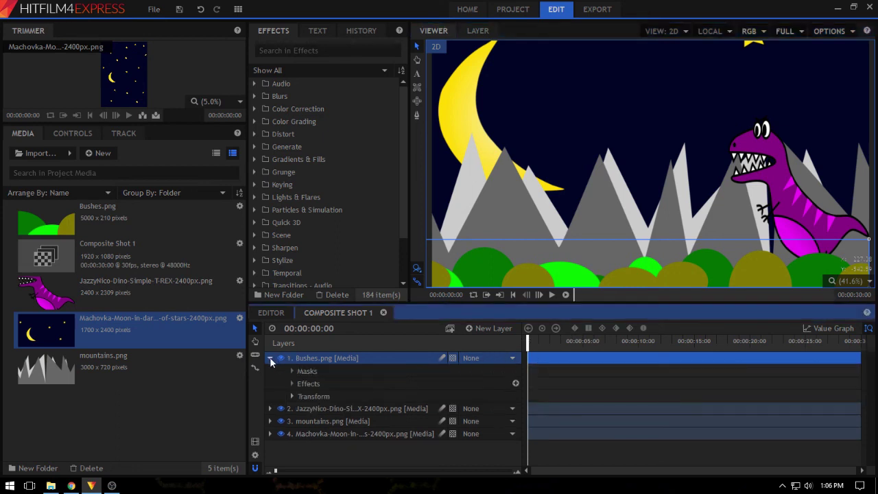
pyautogui.click(290, 396)
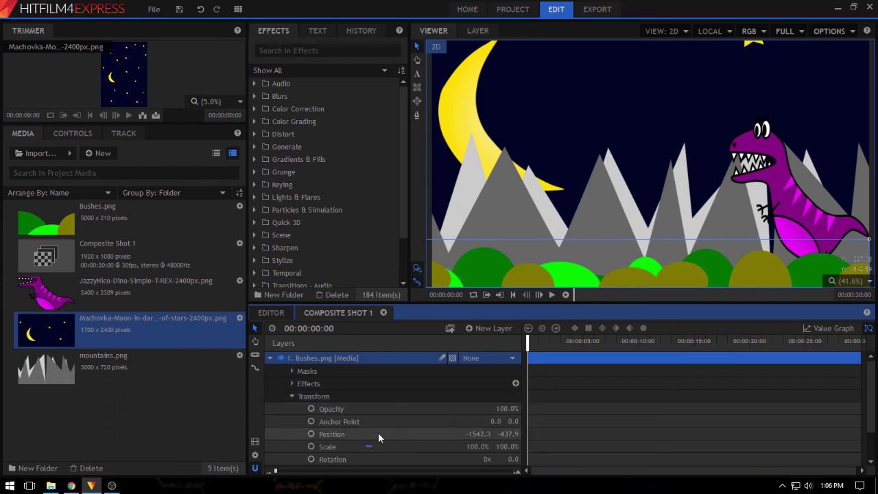
pyautogui.scroll(-2, 378, 433)
pyautogui.click(312, 402)
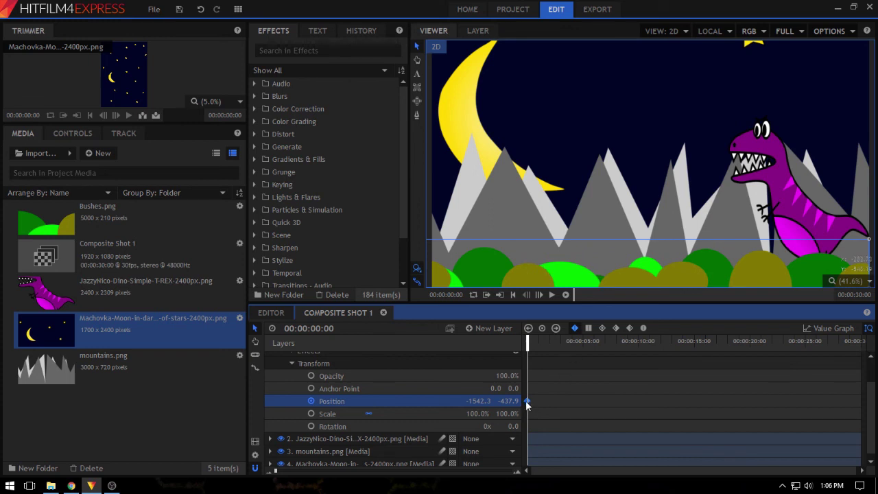
# At the shot's end, drag the bushes right to key Position 1539.9, then collapse the layers.
pyautogui.moveTo(527, 340); pyautogui.dragTo(875, 347)
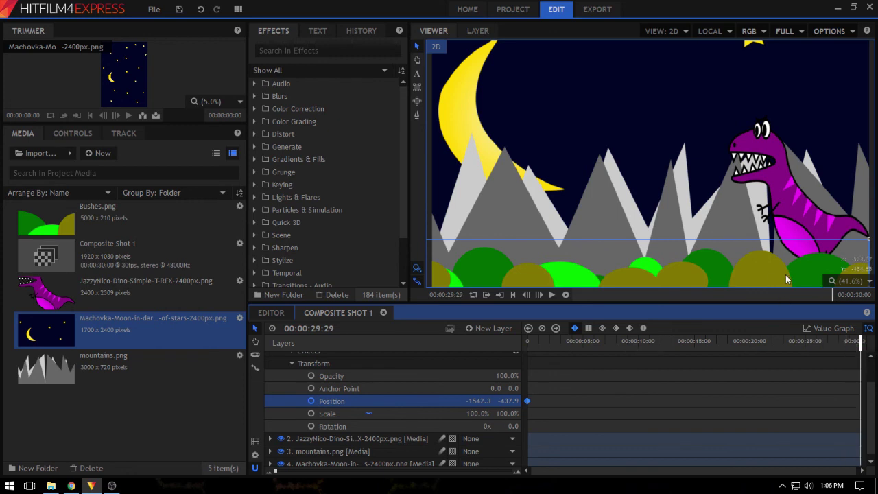
pyautogui.moveTo(774, 273); pyautogui.dragTo(811, 263)
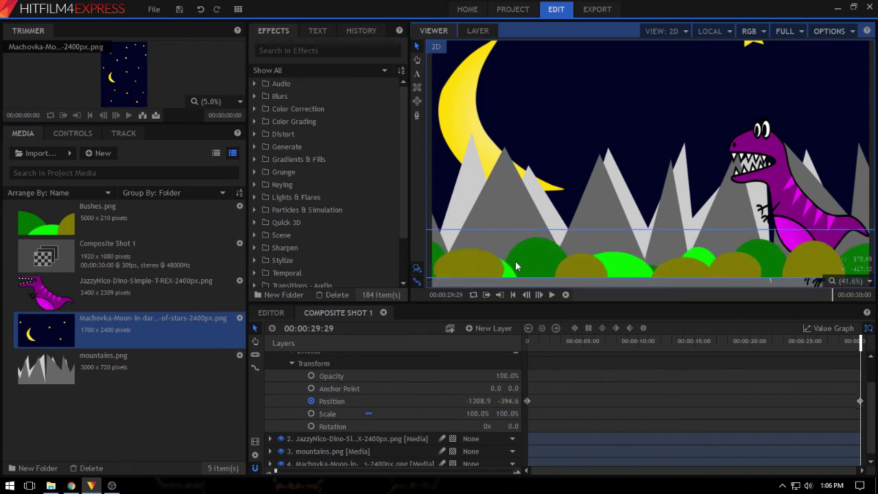
pyautogui.moveTo(515, 261); pyautogui.dragTo(698, 265)
pyautogui.moveTo(507, 260); pyautogui.dragTo(555, 274)
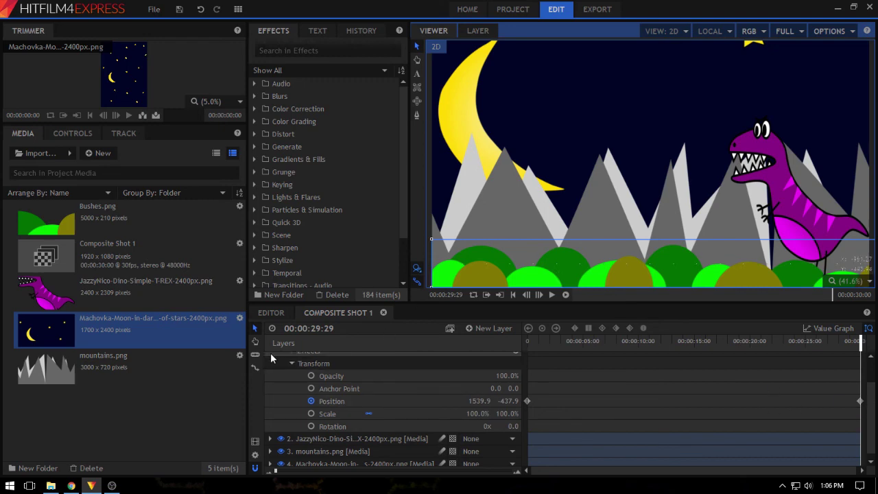
pyautogui.scroll(-1, 313, 379)
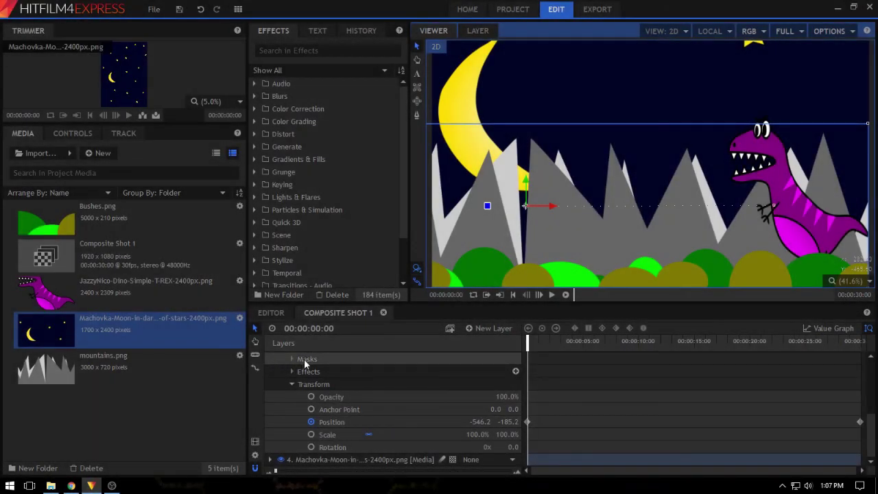
pyautogui.click(292, 382)
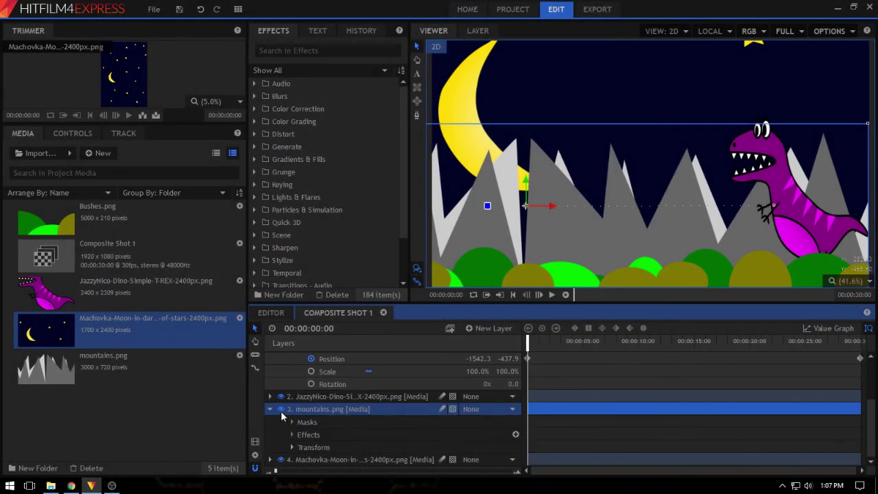
pyautogui.scroll(3, 282, 409)
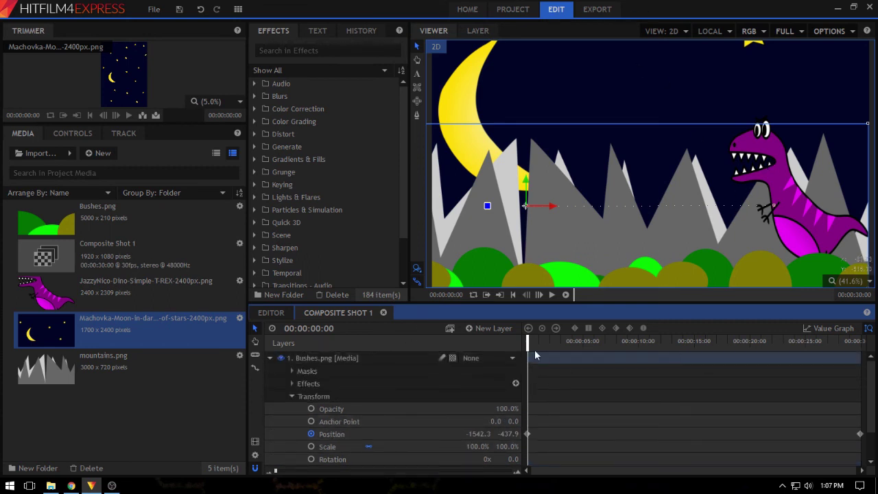
pyautogui.click(270, 358)
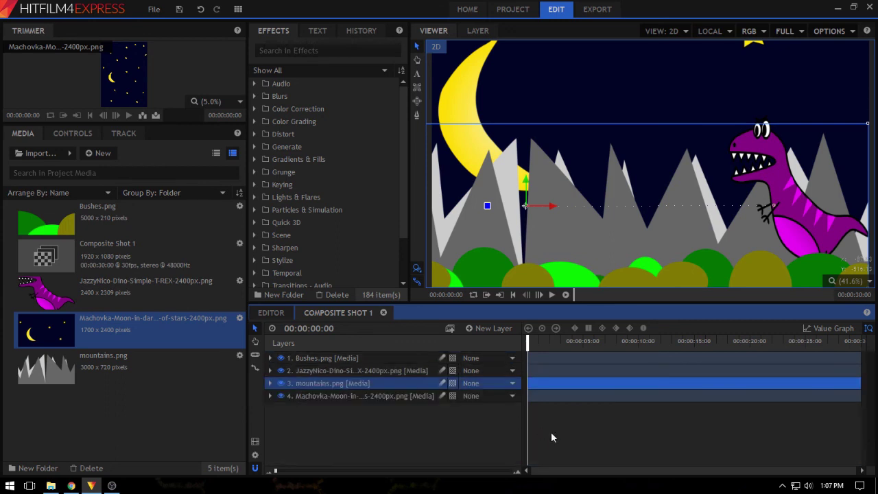
# Expand the T-Rex layer's Transform and key its Position at 654.4, -175.6 on frame zero.
pyautogui.click(810, 226)
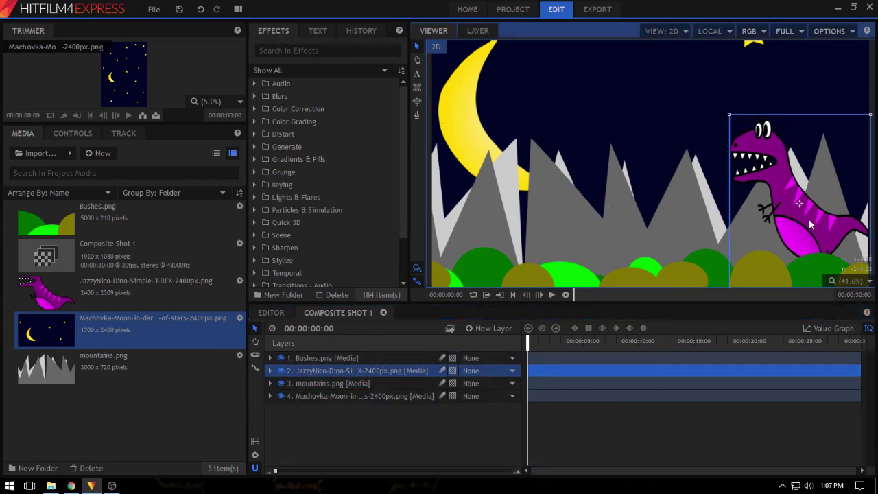
pyautogui.click(527, 341)
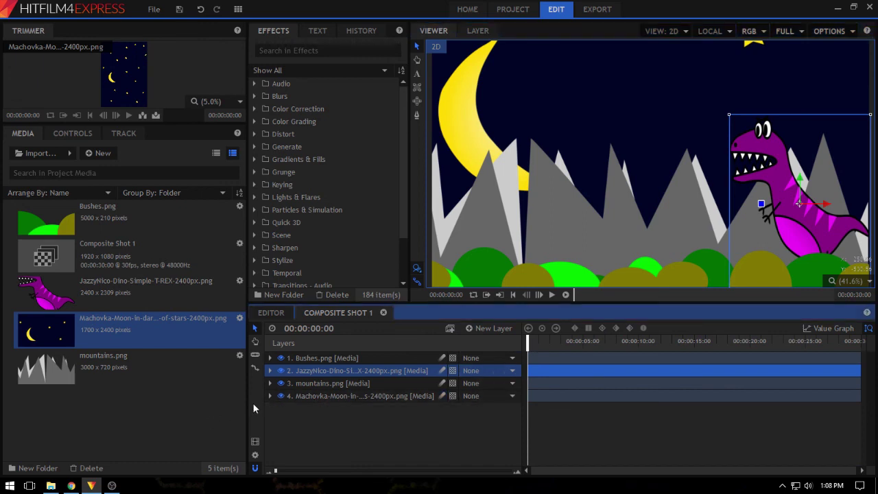
pyautogui.click(270, 370)
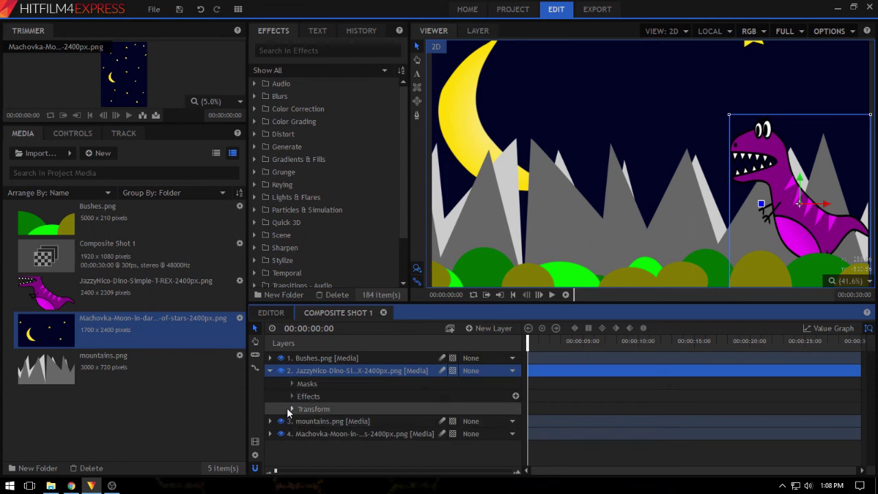
pyautogui.click(292, 409)
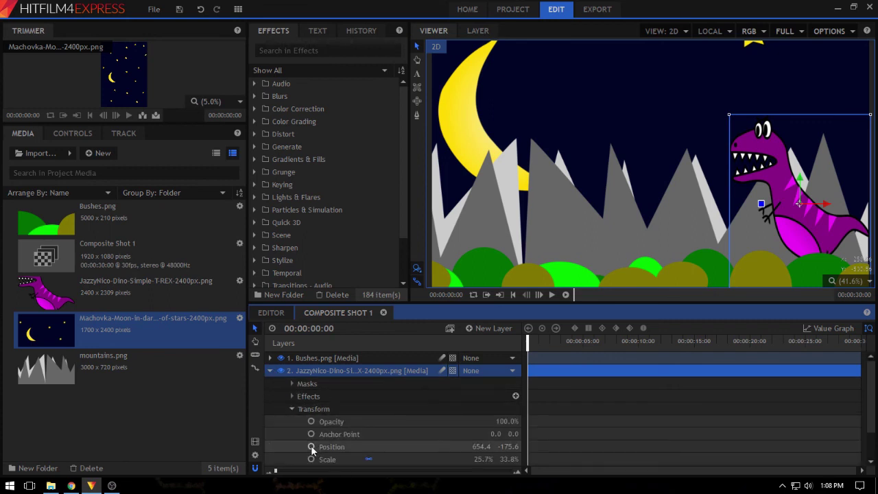
pyautogui.click(311, 446)
pyautogui.scroll(-1, 432, 406)
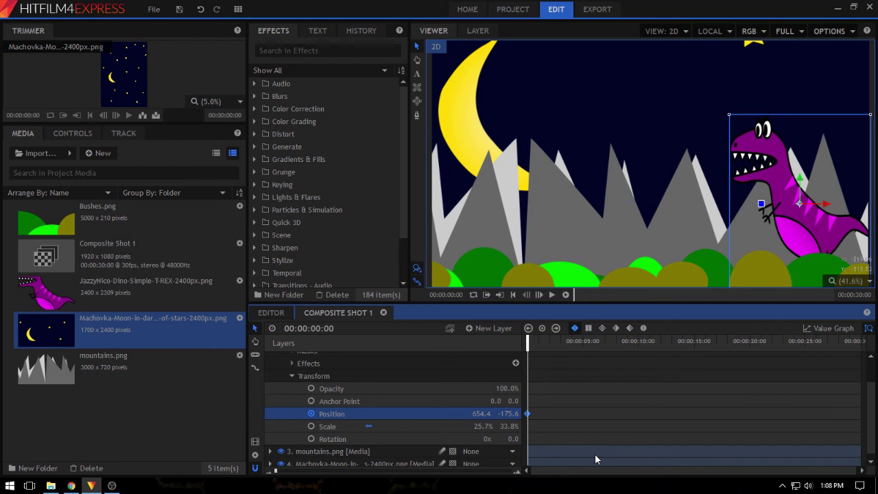
# Zigzag the T-Rex leftward with Position keyframes at 0:25, 1:20, 3:10 and 4:20.
pyautogui.moveTo(528, 343); pyautogui.dragTo(538, 347)
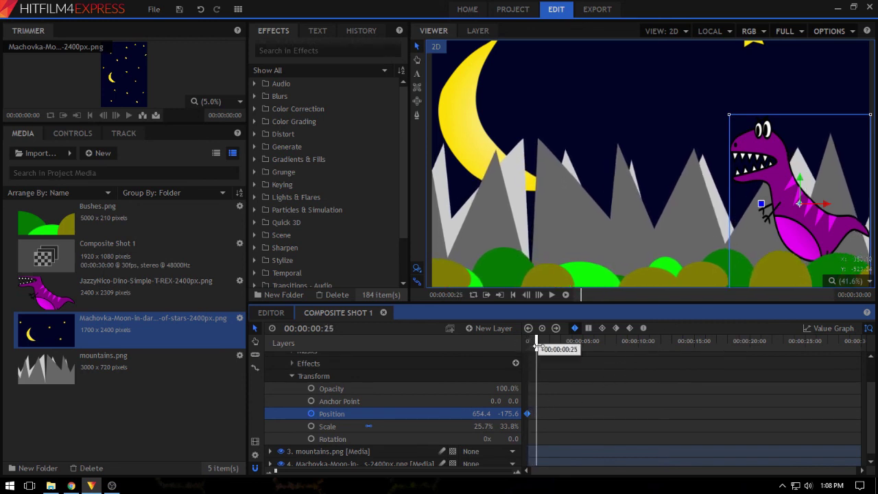
pyautogui.moveTo(812, 221); pyautogui.dragTo(793, 231)
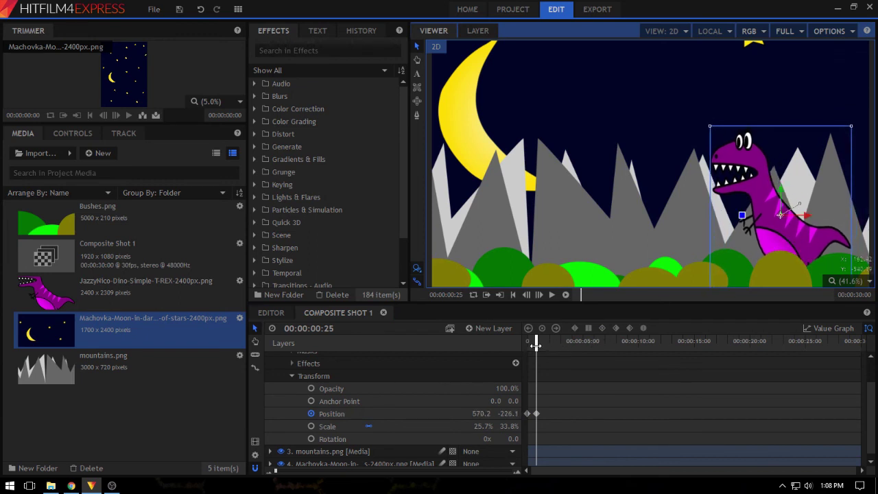
pyautogui.moveTo(536, 346); pyautogui.dragTo(546, 346)
pyautogui.moveTo(782, 236); pyautogui.dragTo(759, 218)
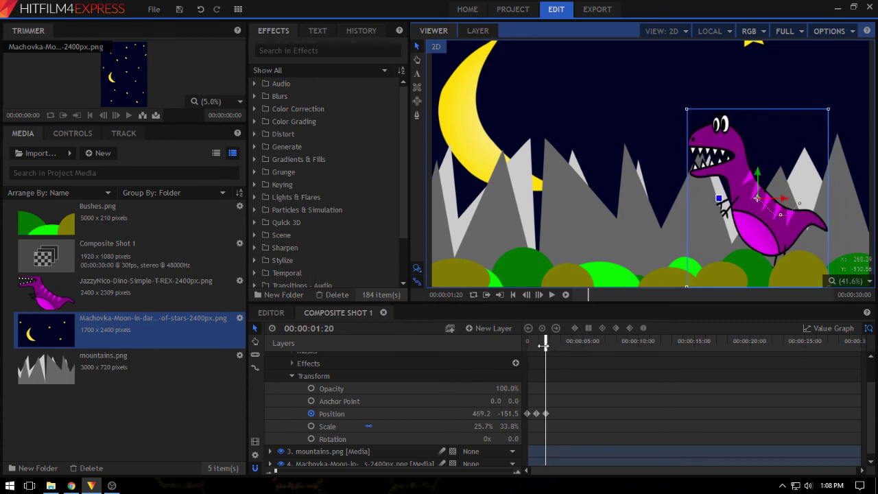
pyautogui.moveTo(544, 346); pyautogui.dragTo(564, 347)
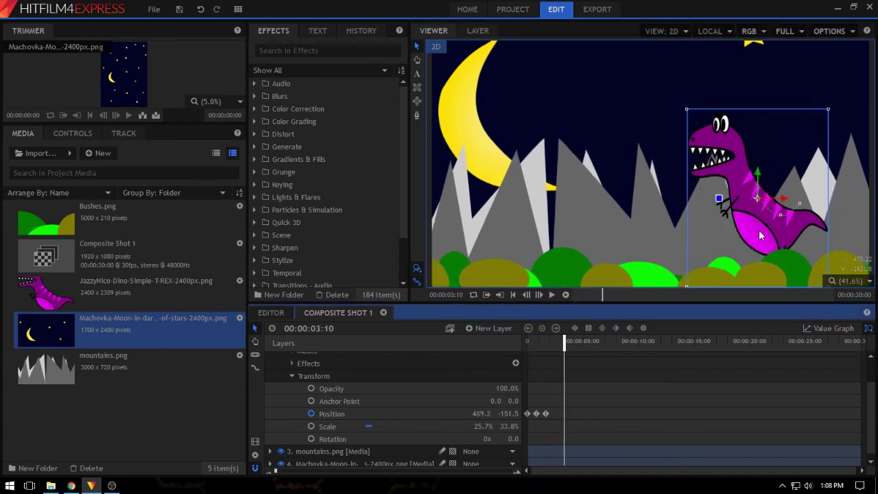
pyautogui.moveTo(759, 236); pyautogui.dragTo(734, 253)
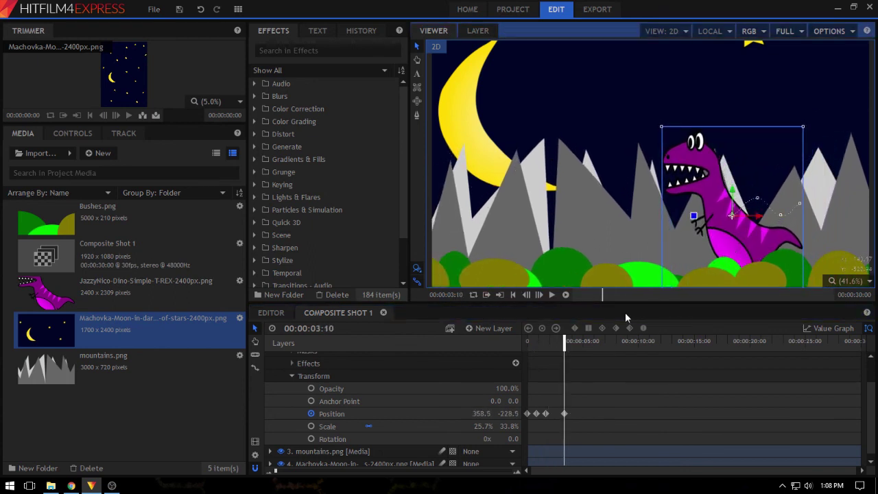
pyautogui.click(561, 348)
pyautogui.press('space')
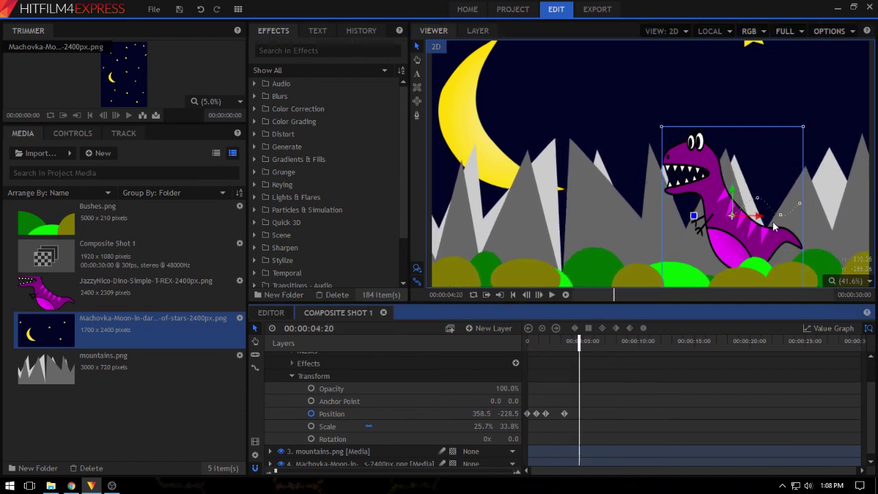
pyautogui.moveTo(750, 244)
pyautogui.mouseDown()
pyautogui.moveTo(734, 240)
pyautogui.moveTo(722, 216)
pyautogui.moveTo(715, 221)
pyautogui.mouseUp()
pyautogui.click(728, 222)
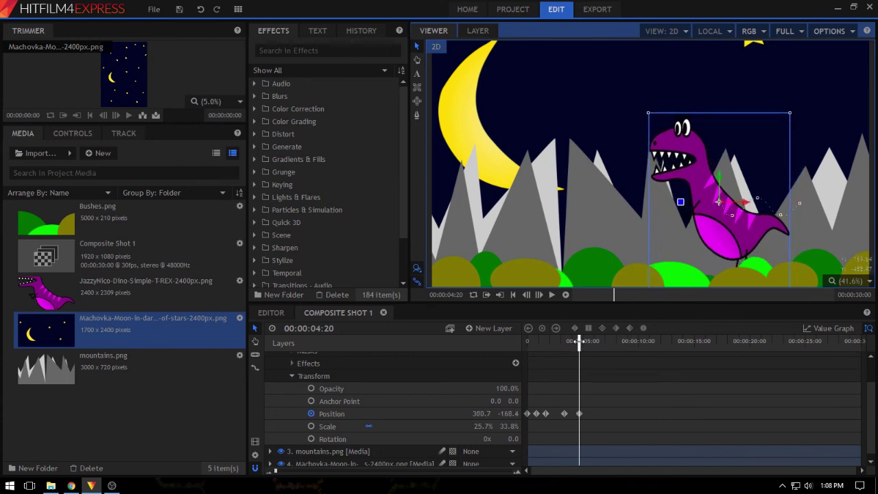
# Continue the T-Rex zigzag with Position keyframes at 5:23, 7:21 and 9:01.
pyautogui.moveTo(578, 341); pyautogui.dragTo(590, 341)
pyautogui.moveTo(734, 231); pyautogui.dragTo(714, 249)
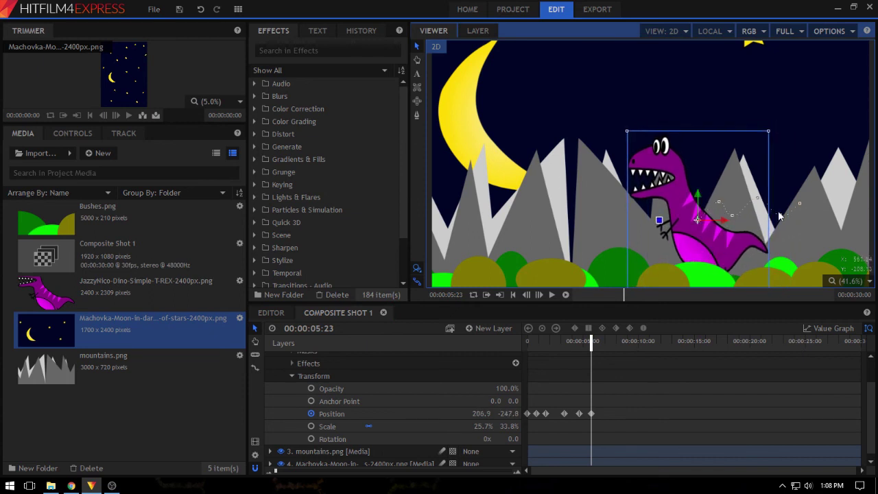
pyautogui.click(590, 345)
pyautogui.press('space')
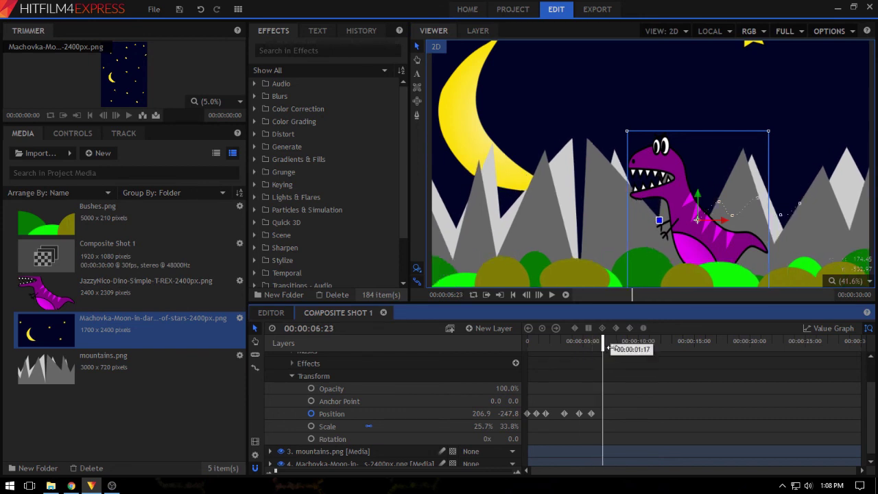
pyautogui.click(707, 247)
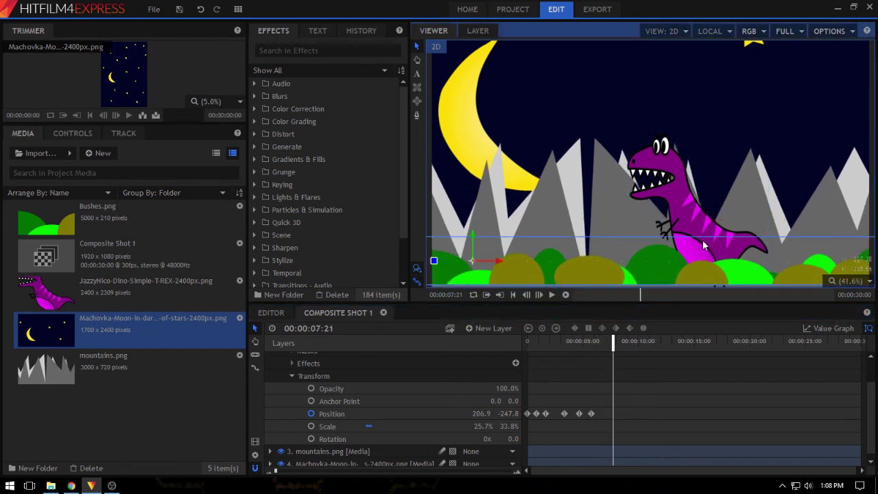
pyautogui.moveTo(703, 245); pyautogui.dragTo(710, 231)
pyautogui.click(690, 232)
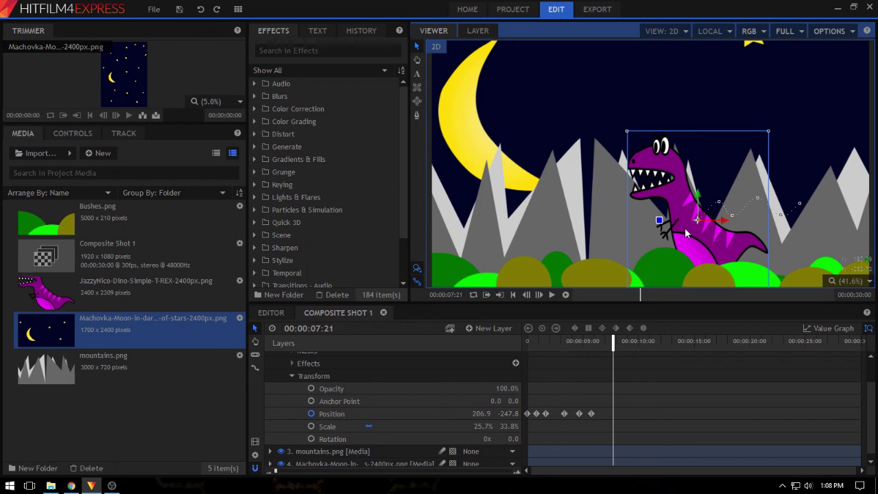
pyautogui.moveTo(686, 233); pyautogui.dragTo(684, 271)
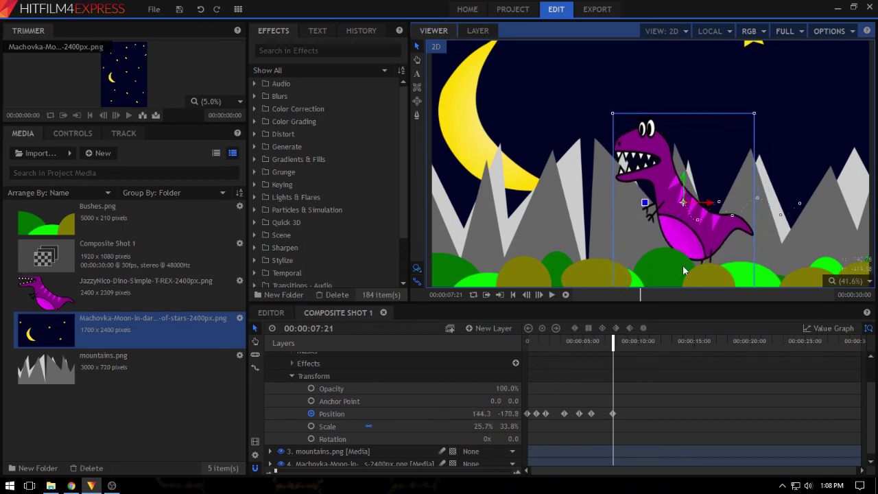
pyautogui.moveTo(612, 343); pyautogui.dragTo(625, 347)
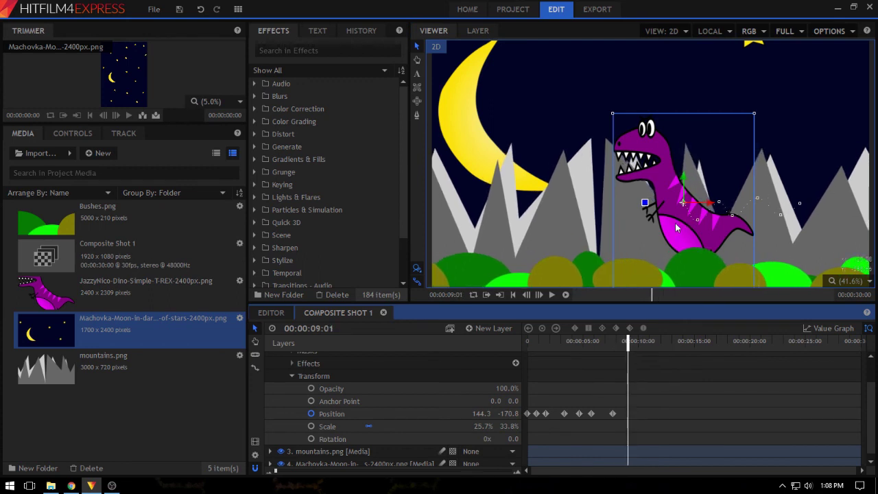
pyautogui.moveTo(676, 227); pyautogui.dragTo(652, 247)
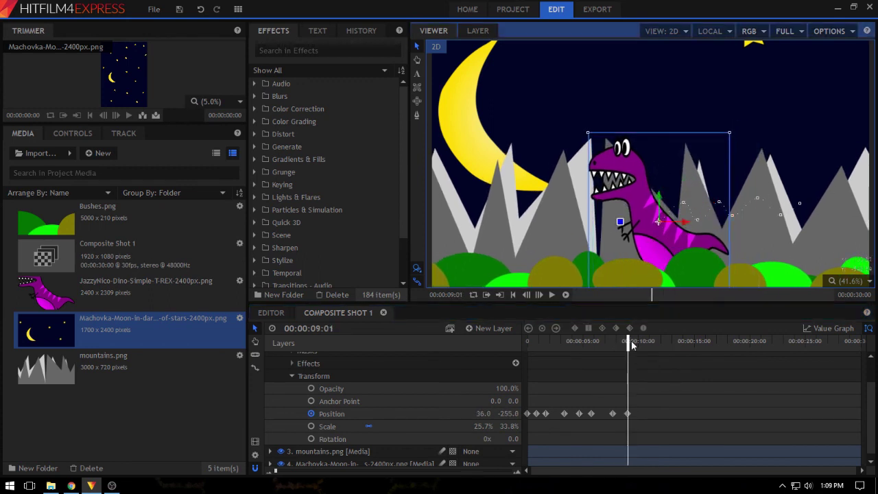
# Add the final zigzag keyframes from 10:17 on, ending at -149.1, -274.3, then rewind to the start.
pyautogui.moveTo(631, 343); pyautogui.dragTo(644, 344)
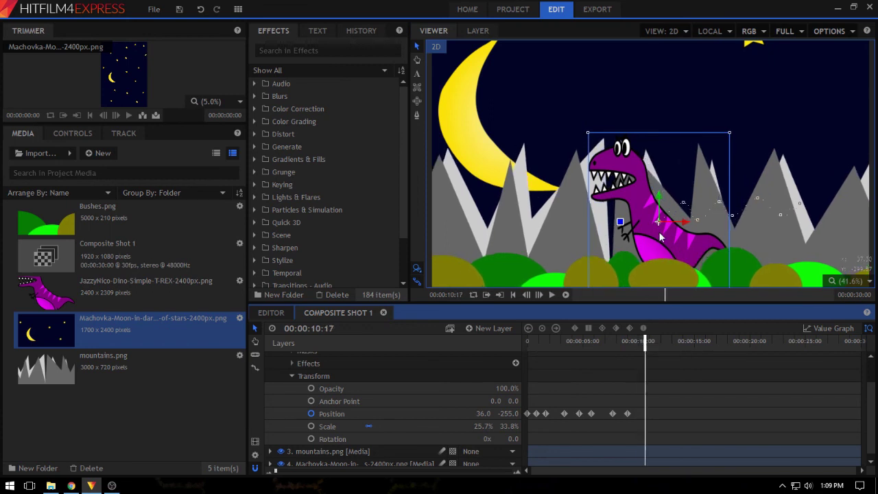
pyautogui.click(660, 237)
pyautogui.moveTo(630, 177); pyautogui.dragTo(612, 157)
pyautogui.moveTo(645, 348); pyautogui.dragTo(661, 348)
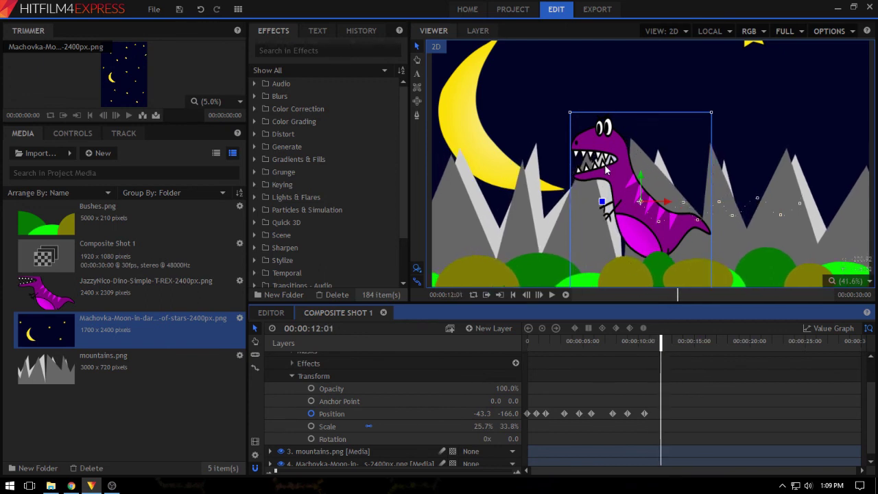
pyautogui.moveTo(605, 170); pyautogui.dragTo(581, 196)
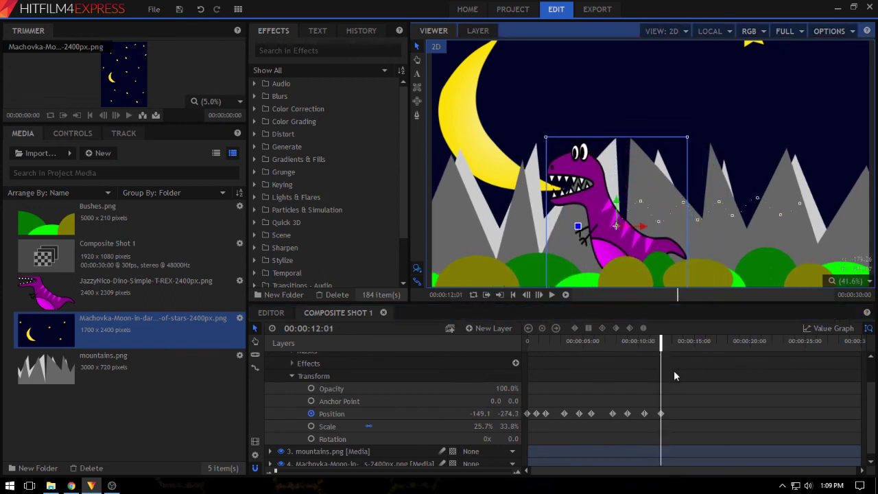
pyautogui.moveTo(661, 346); pyautogui.dragTo(677, 347)
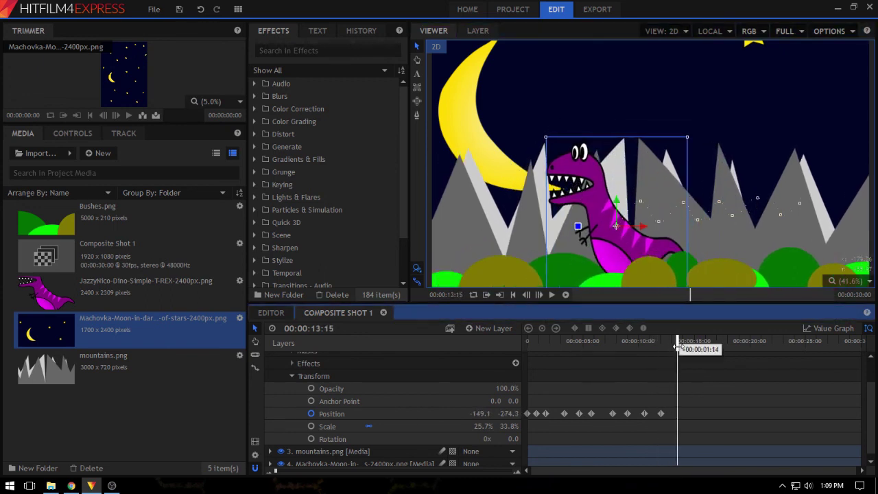
pyautogui.click(605, 249)
pyautogui.moveTo(569, 255); pyautogui.dragTo(576, 262)
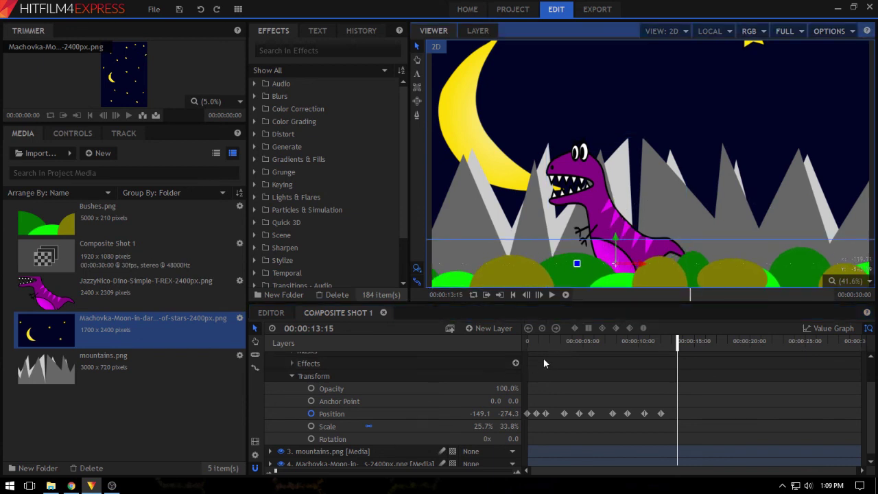
pyautogui.moveTo(534, 343); pyautogui.dragTo(525, 343)
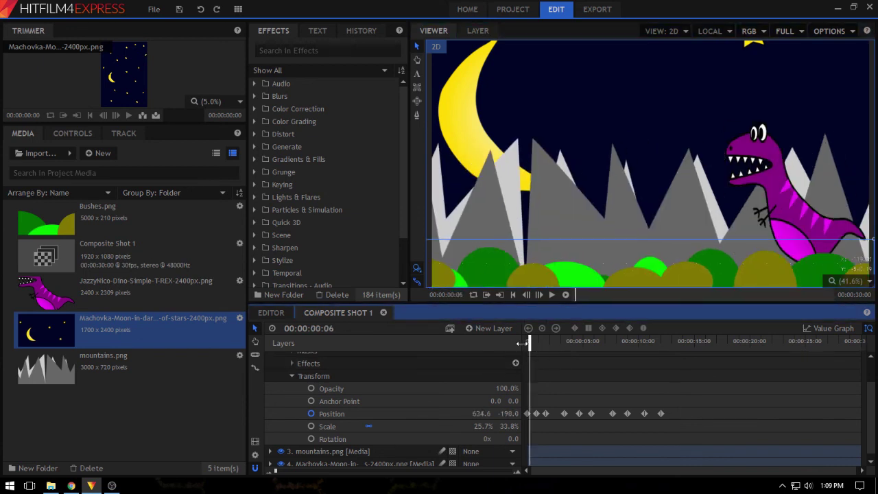
pyautogui.click(553, 294)
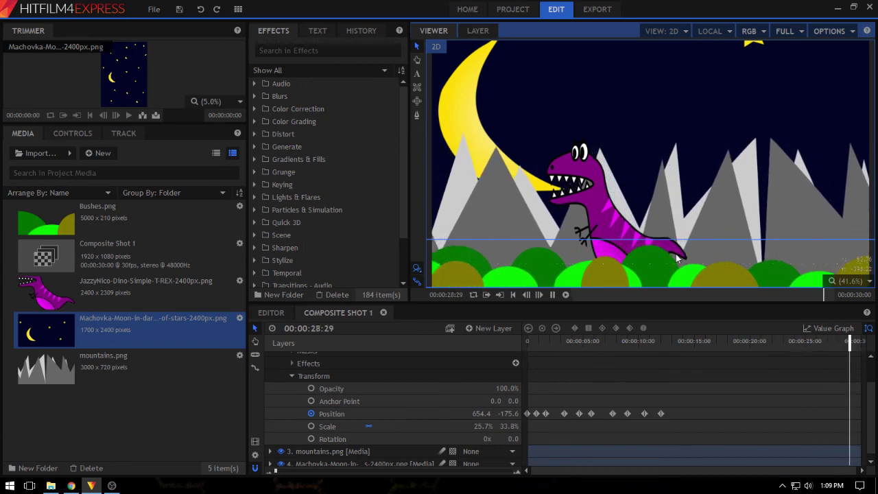
pyautogui.press('space')
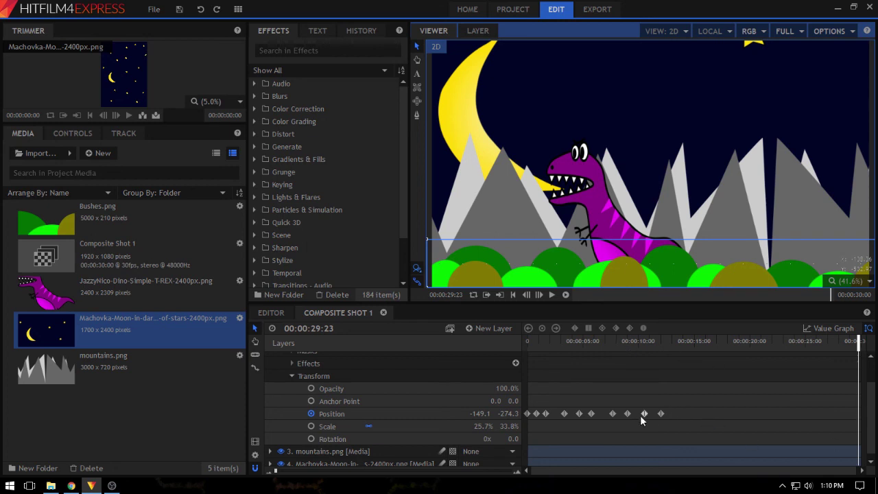
# Spread the T-Rex's later Position keyframes toward the 30-second end, adjust a path point, and preview.
pyautogui.moveTo(660, 413); pyautogui.dragTo(663, 413)
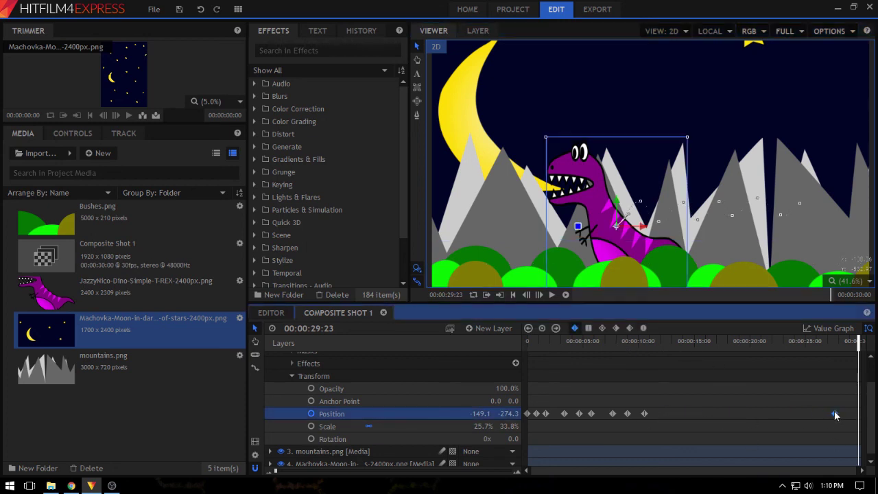
pyautogui.moveTo(835, 414); pyautogui.dragTo(843, 414)
pyautogui.moveTo(645, 414); pyautogui.dragTo(791, 415)
pyautogui.moveTo(628, 413); pyautogui.dragTo(748, 413)
pyautogui.moveTo(614, 414); pyautogui.dragTo(681, 415)
pyautogui.moveTo(590, 415); pyautogui.dragTo(635, 414)
pyautogui.moveTo(721, 206); pyautogui.dragTo(711, 198)
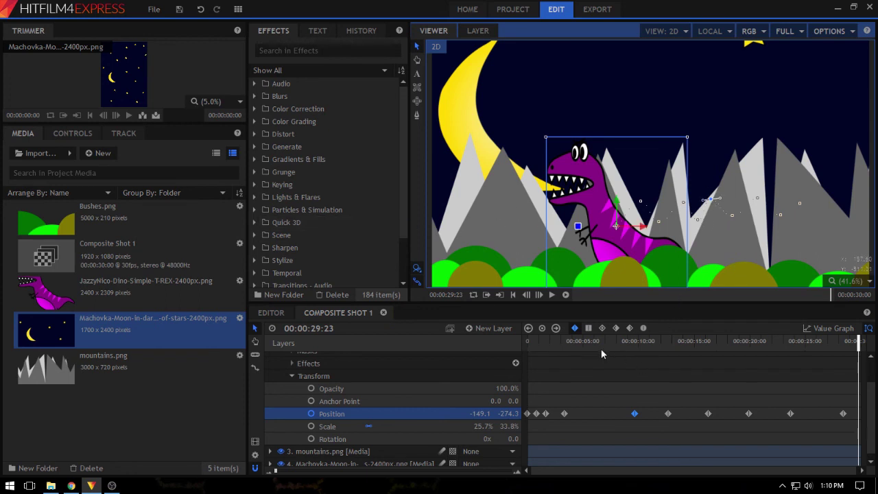
pyautogui.press('space')
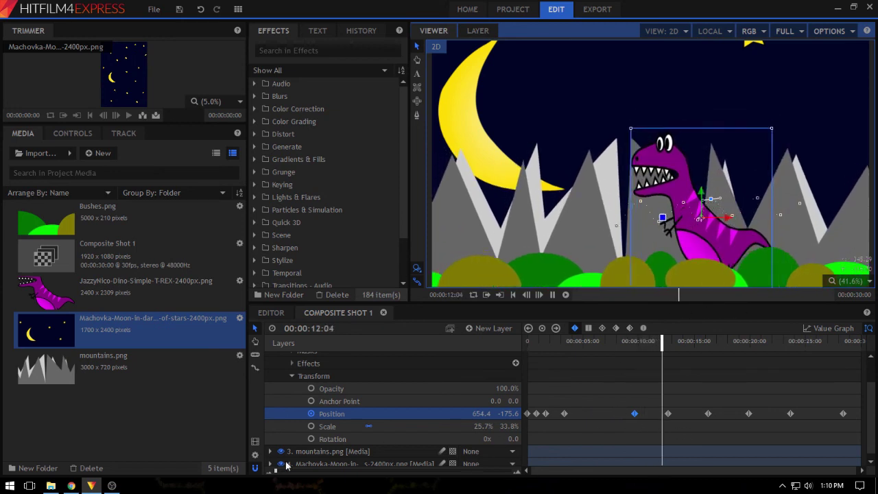
# Stop playback, place Composite Shot 1 on the Editor's Video 1 track, scrub it, then reopen the composite.
pyautogui.click(552, 295)
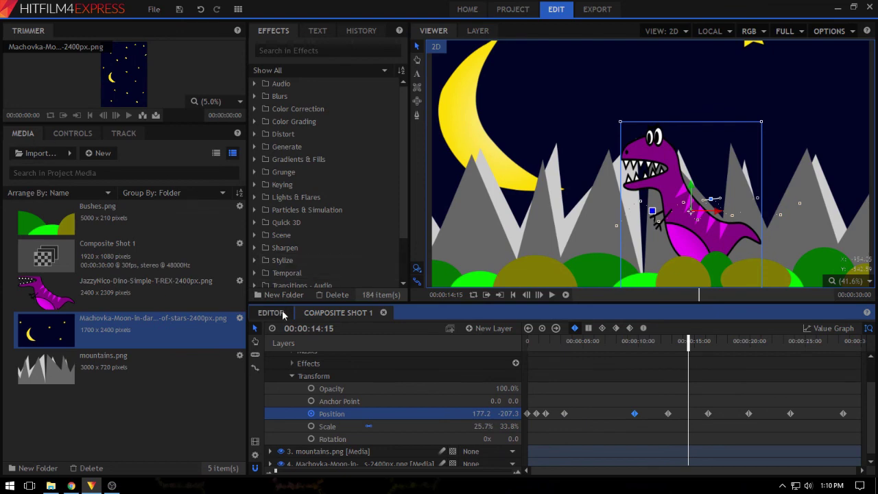
pyautogui.click(283, 315)
pyautogui.moveTo(45, 255); pyautogui.dragTo(382, 408)
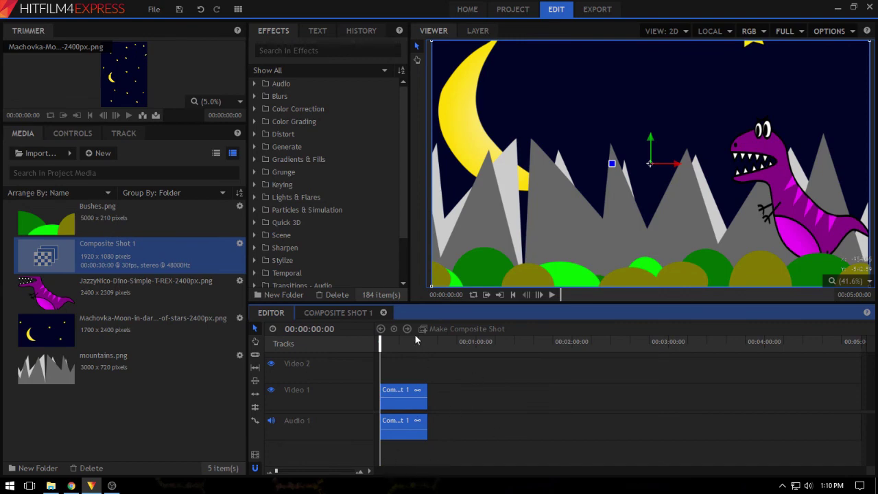
pyautogui.moveTo(381, 343)
pyautogui.mouseDown()
pyautogui.moveTo(417, 349)
pyautogui.moveTo(388, 349)
pyautogui.mouseUp()
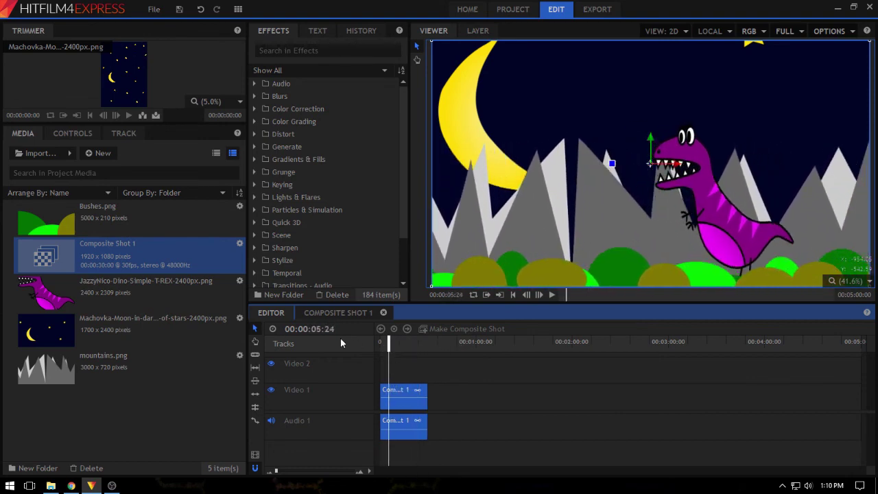
pyautogui.click(335, 314)
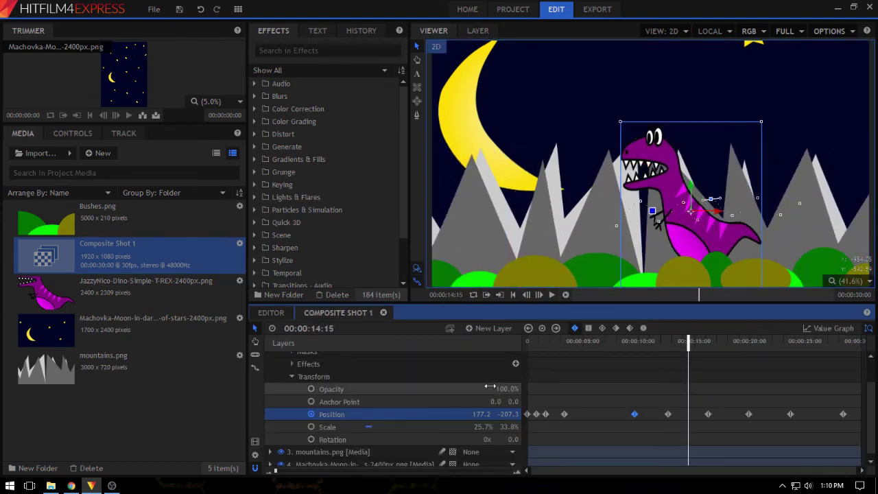